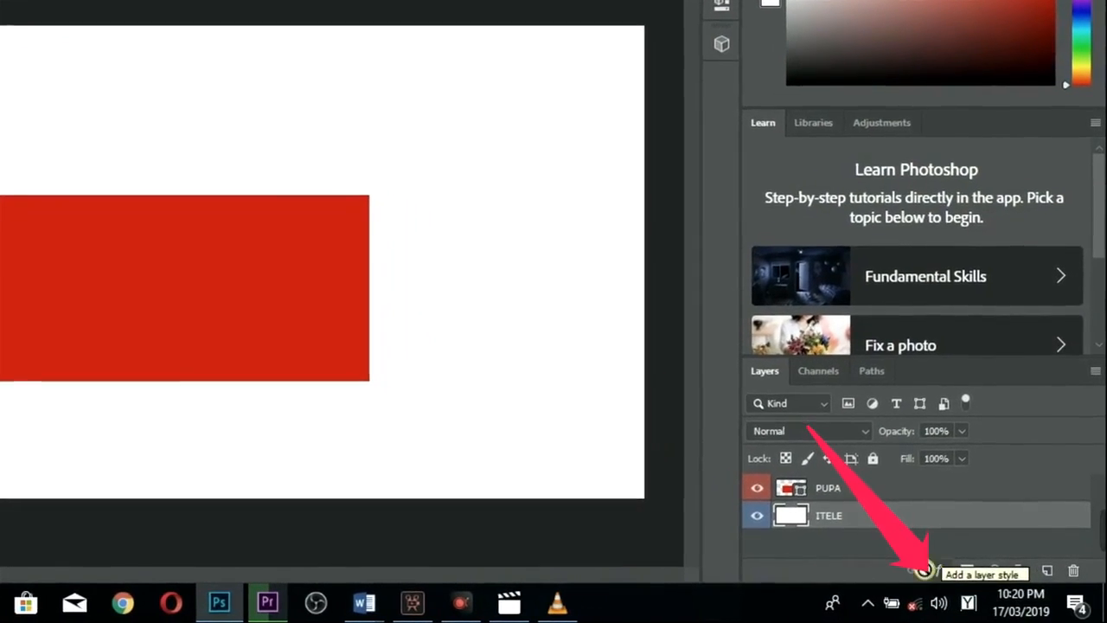
pyautogui.click(935, 569)
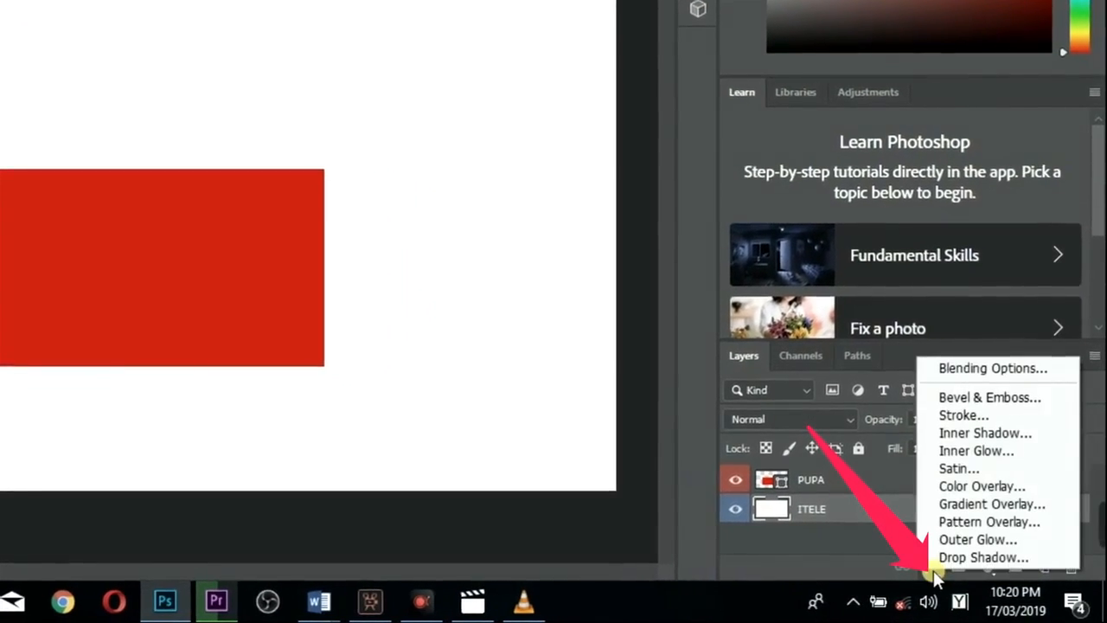
pyautogui.click(845, 527)
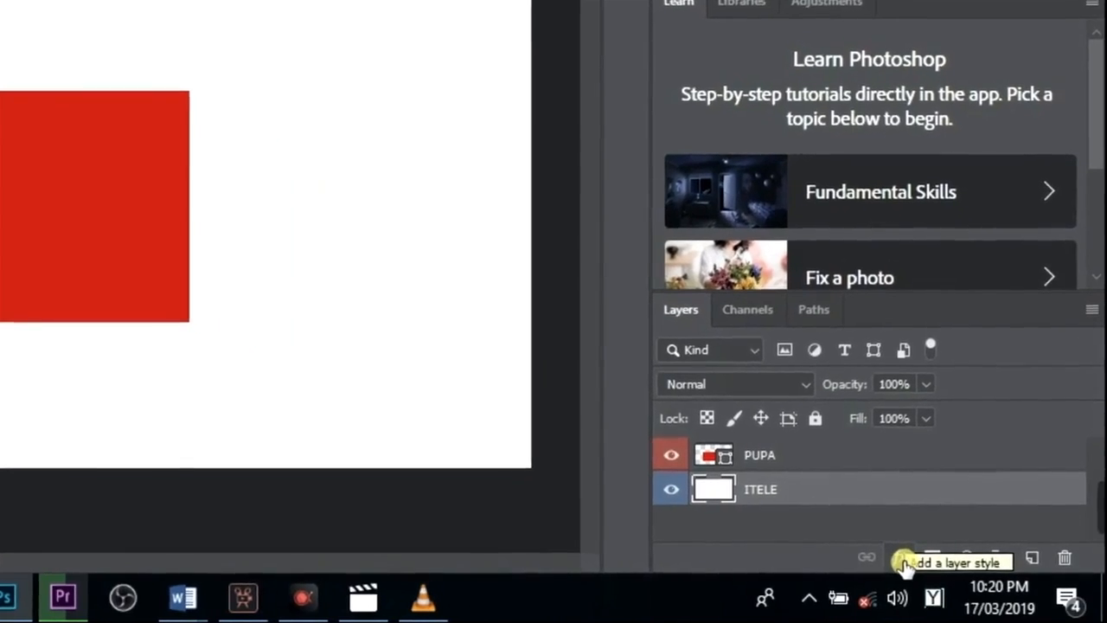
pyautogui.click(905, 561)
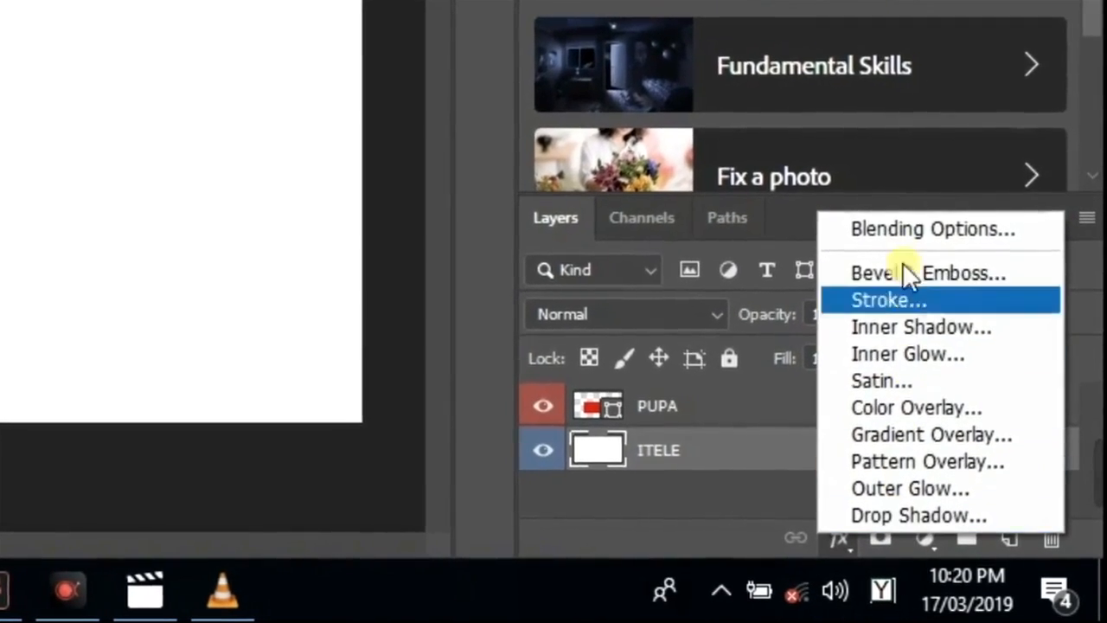
pyautogui.click(633, 471)
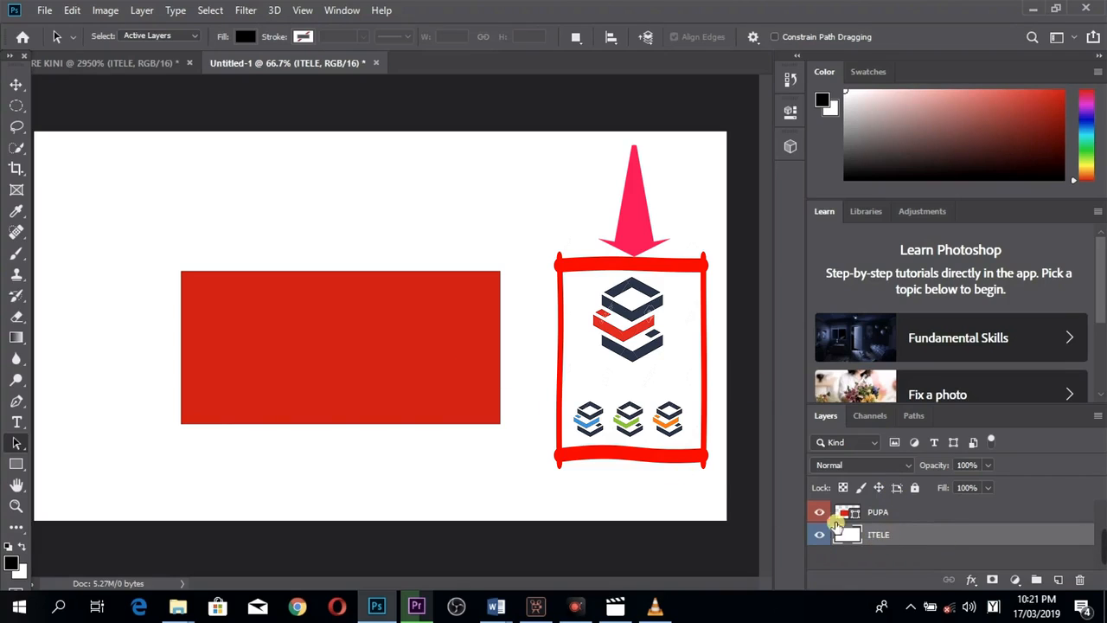
# Step: Move the ITELE layer above PUPA in the layer stack, and return PUPA to the front
pyautogui.click(885, 534)
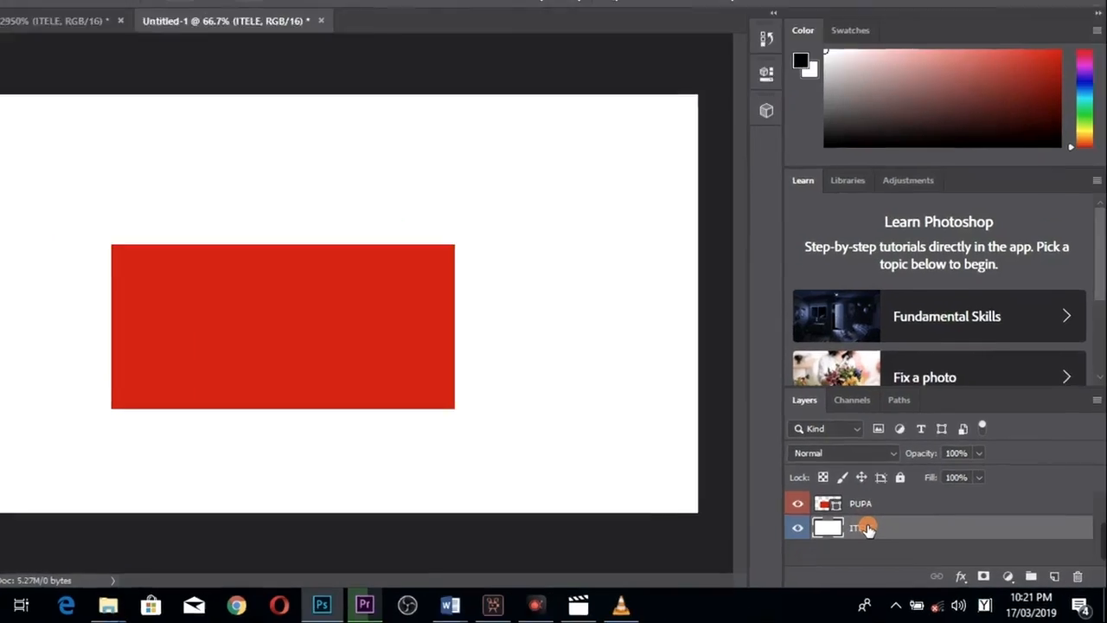
pyautogui.moveTo(867, 529); pyautogui.dragTo(868, 490)
pyautogui.moveTo(605, 346); pyautogui.dragTo(606, 347)
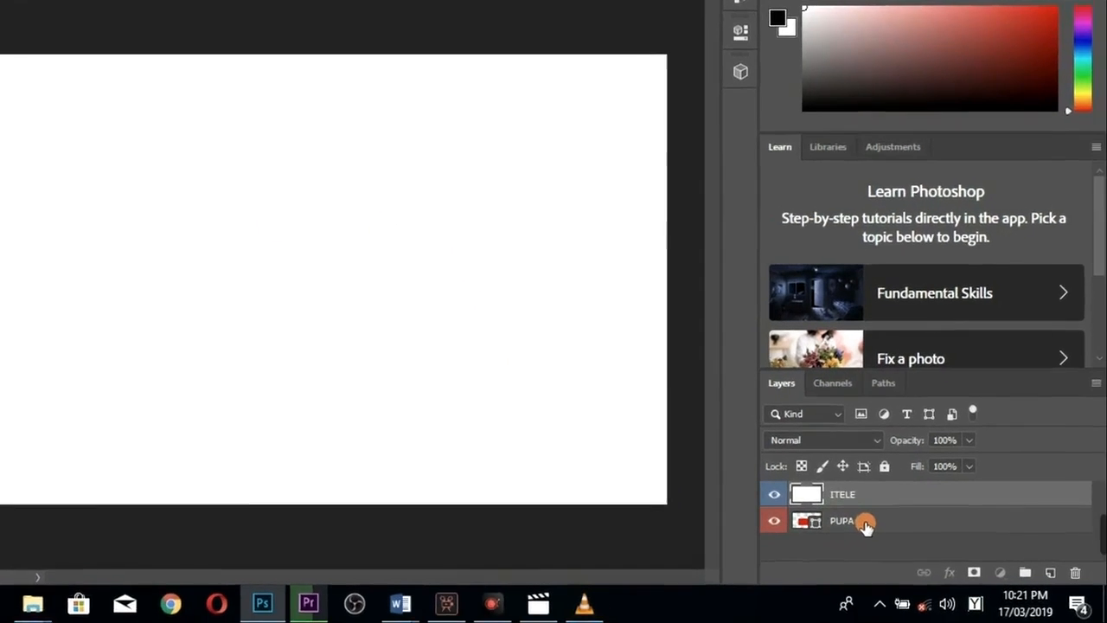
pyautogui.moveTo(898, 537); pyautogui.dragTo(893, 506)
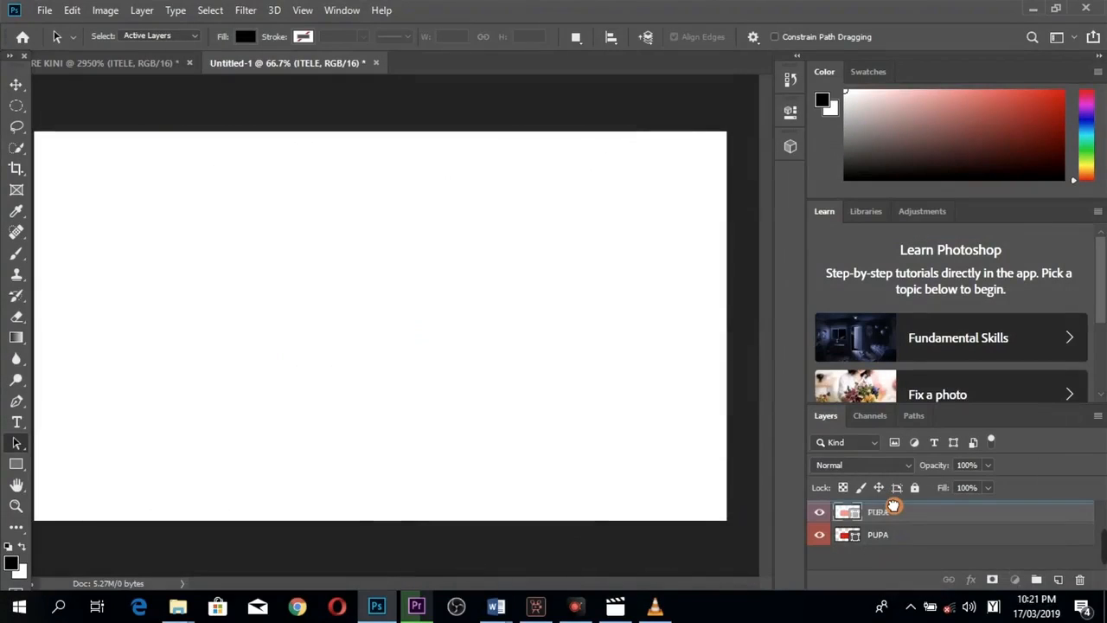
pyautogui.moveTo(893, 506); pyautogui.dragTo(890, 505)
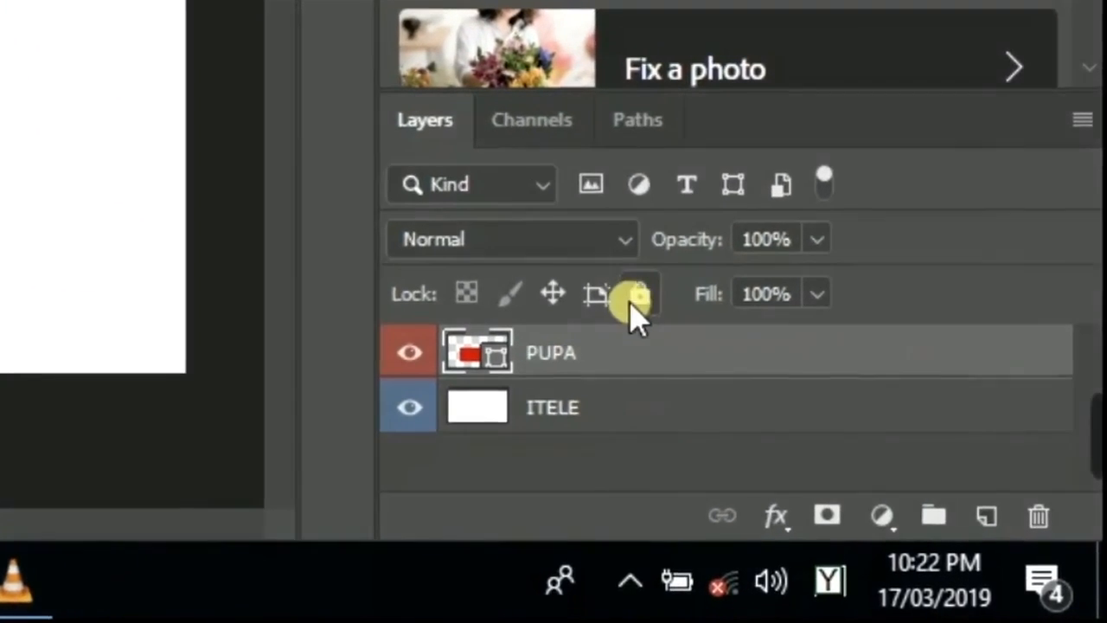
# Step: Fully lock the PUPA layer, and activate the Move tool with the ITELE layer selected
pyautogui.click(638, 296)
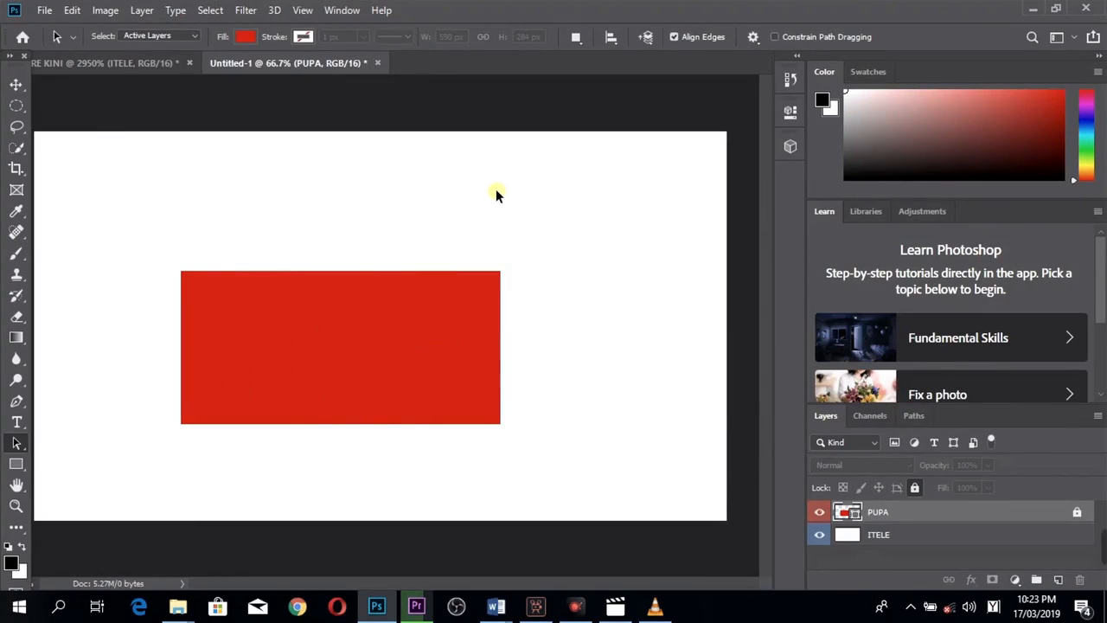
pyautogui.click(967, 540)
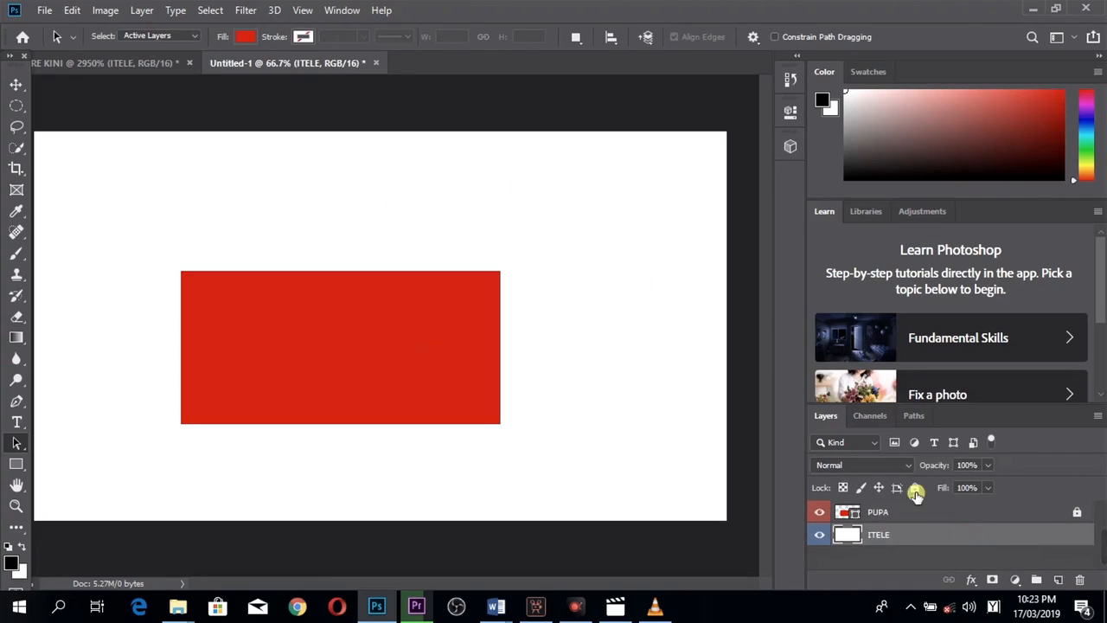
pyautogui.click(15, 87)
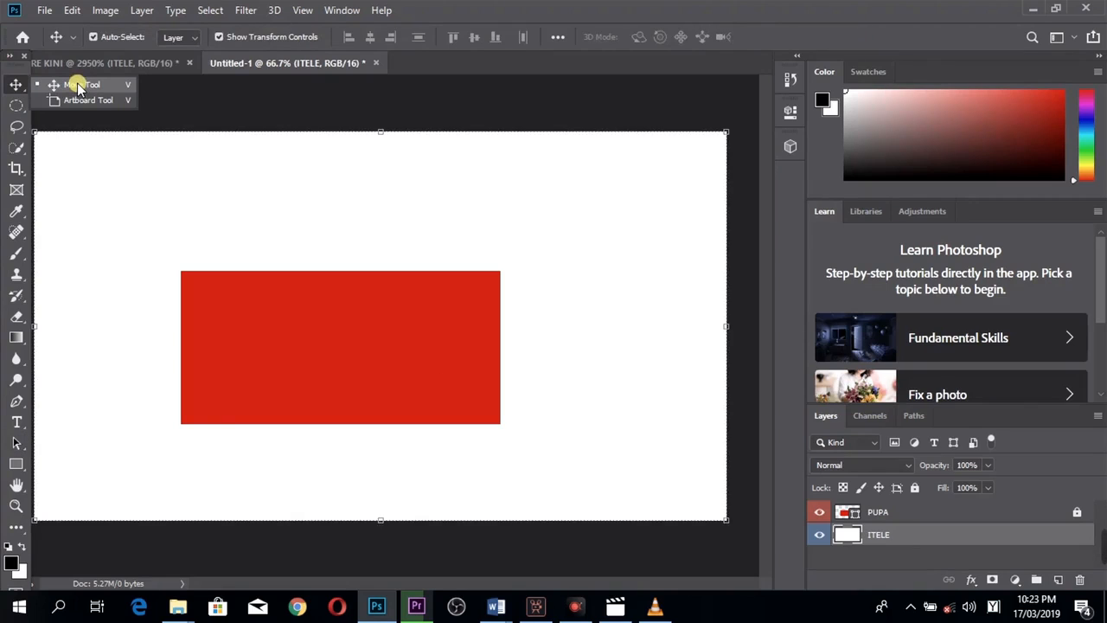
pyautogui.click(17, 87)
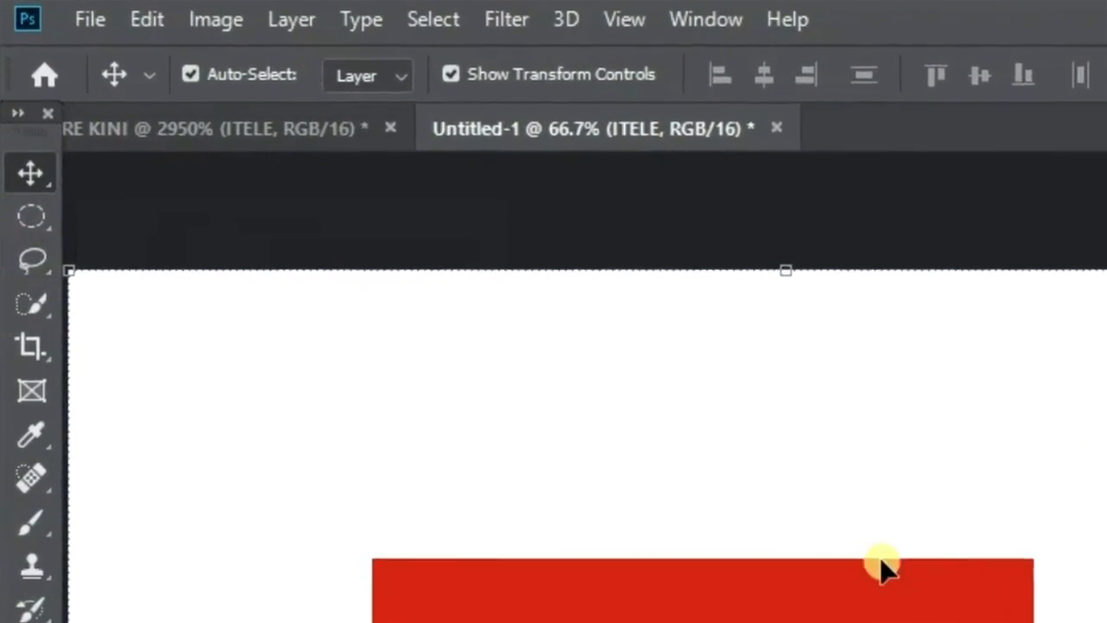
pyautogui.click(33, 187)
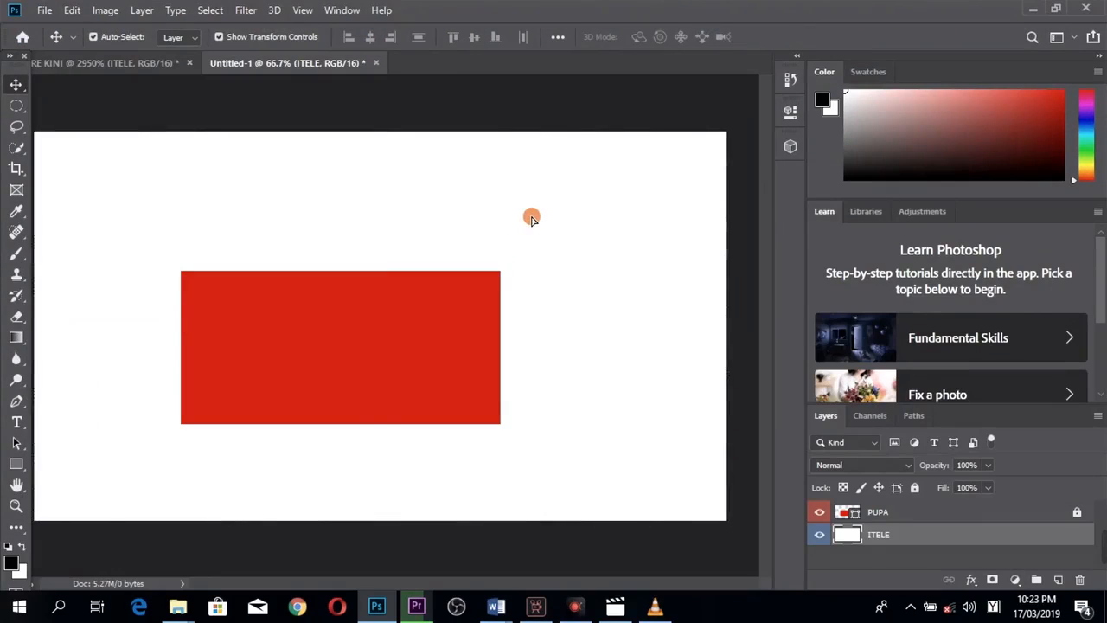
# Step: Try moving the white background and the red rectangle, and fully lock the ITELE layer
pyautogui.moveTo(528, 215); pyautogui.dragTo(516, 244)
pyautogui.moveTo(435, 343)
pyautogui.mouseDown()
pyautogui.moveTo(437, 328)
pyautogui.moveTo(413, 349)
pyautogui.moveTo(437, 348)
pyautogui.moveTo(427, 331)
pyautogui.moveTo(434, 340)
pyautogui.mouseUp()
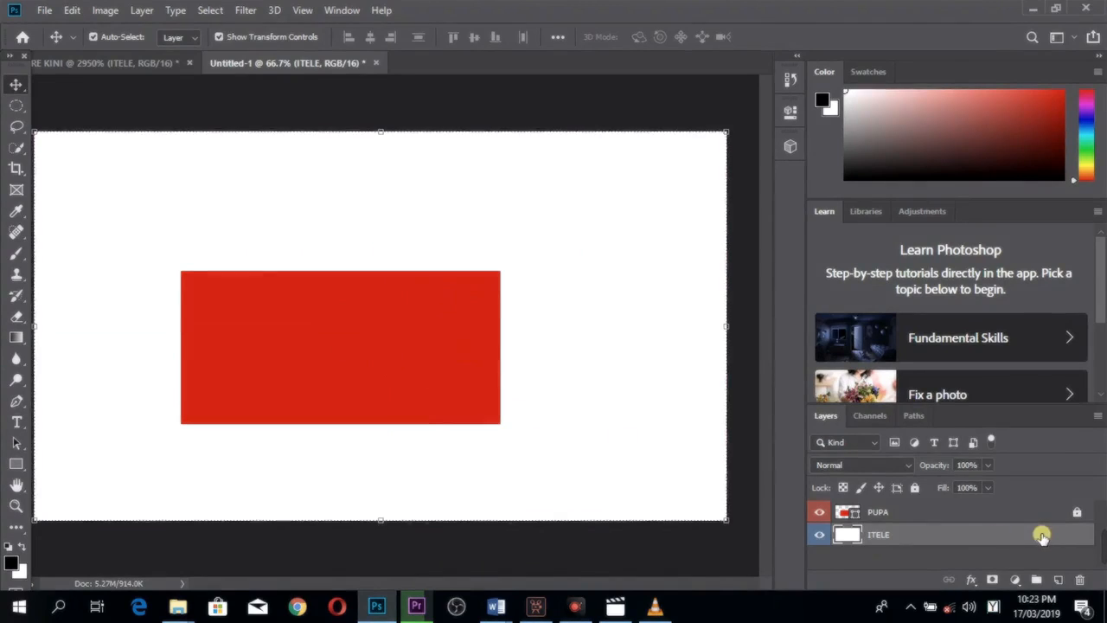
pyautogui.click(917, 486)
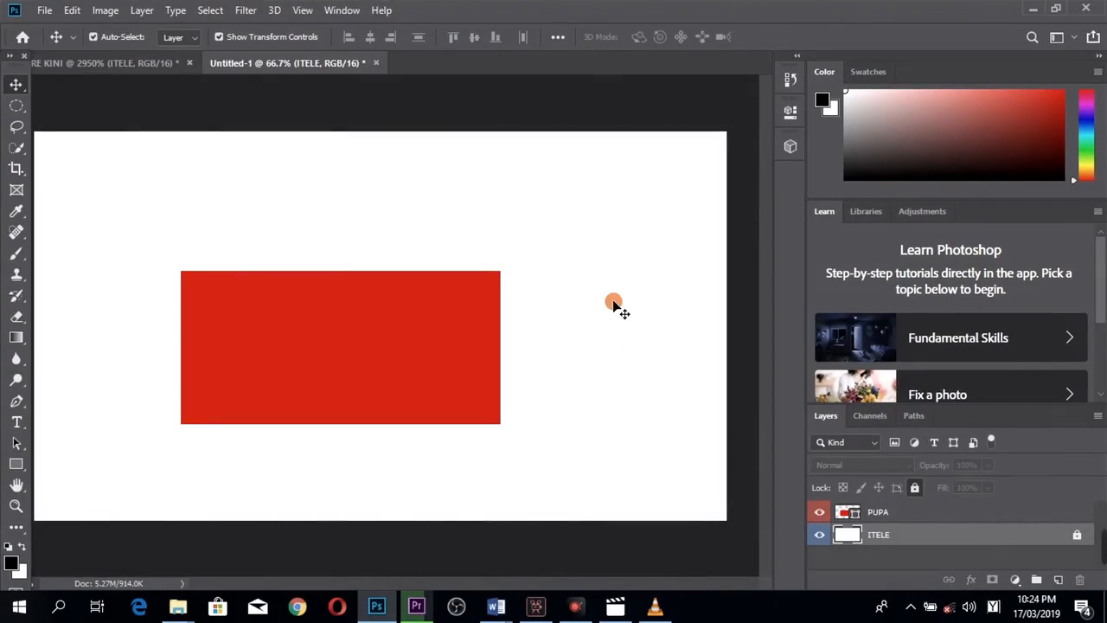
pyautogui.moveTo(613, 302); pyautogui.dragTo(592, 330)
# Step: Move the red PUPA rectangle around the canvas and place it near the canvas centre
pyautogui.moveTo(303, 321); pyautogui.dragTo(342, 340)
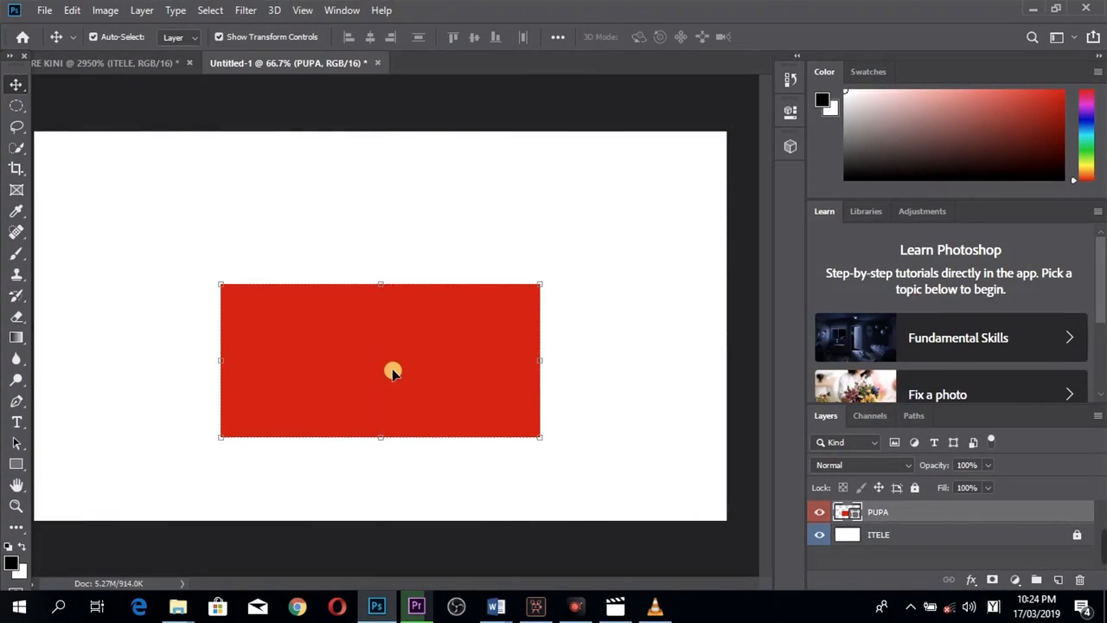
pyautogui.moveTo(401, 363); pyautogui.dragTo(395, 385)
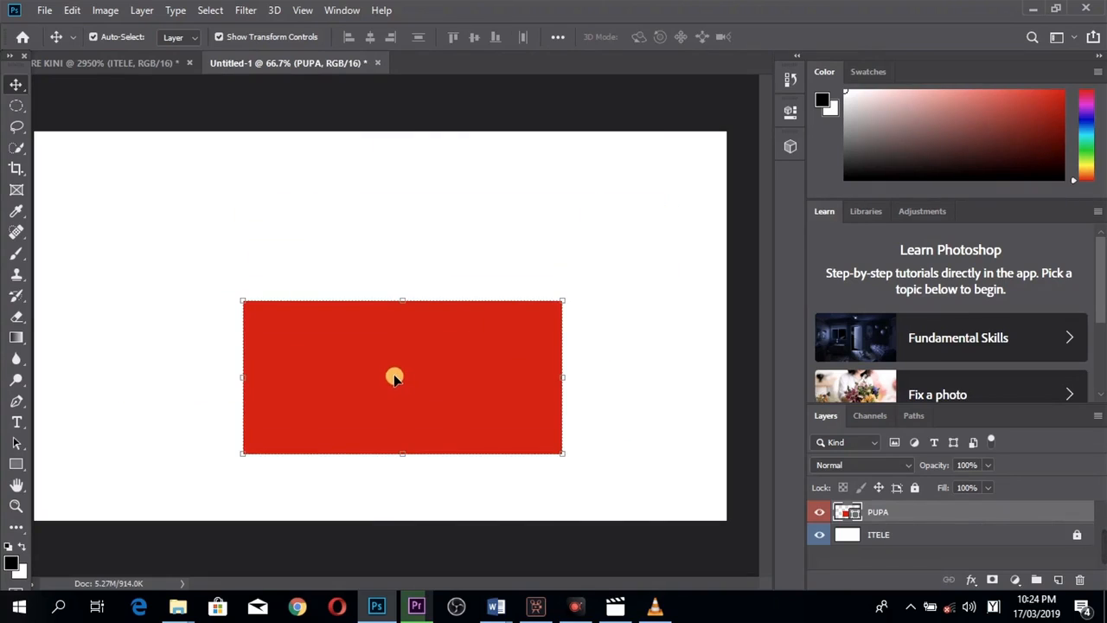
pyautogui.moveTo(403, 383); pyautogui.dragTo(420, 364)
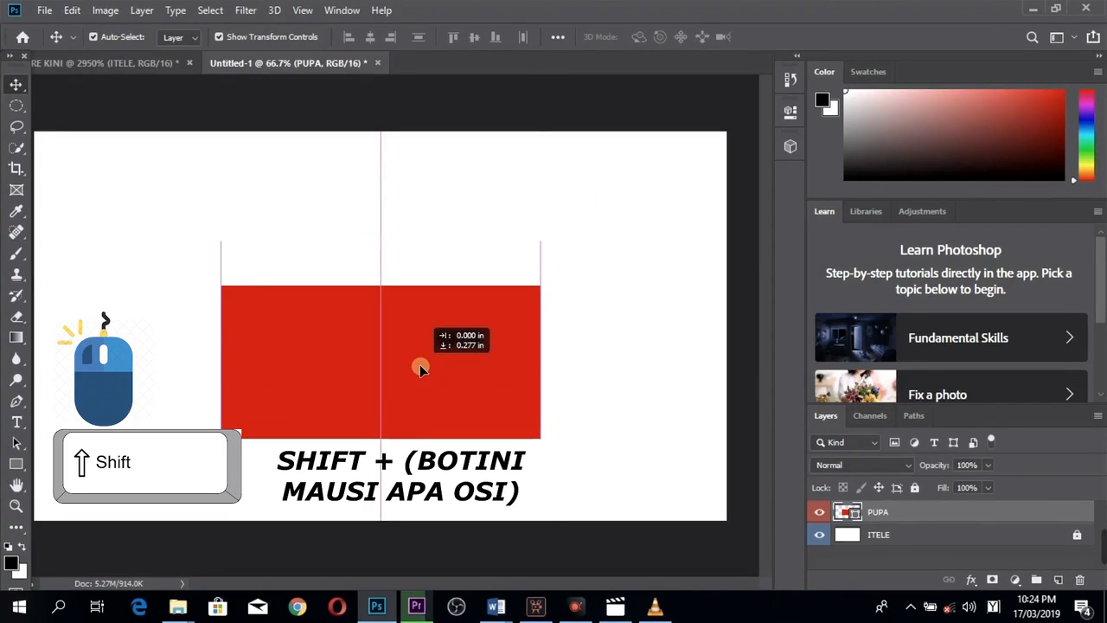
pyautogui.moveTo(420, 370); pyautogui.dragTo(388, 424)
pyautogui.press('shift')
pyautogui.moveTo(441, 460); pyautogui.dragTo(528, 513)
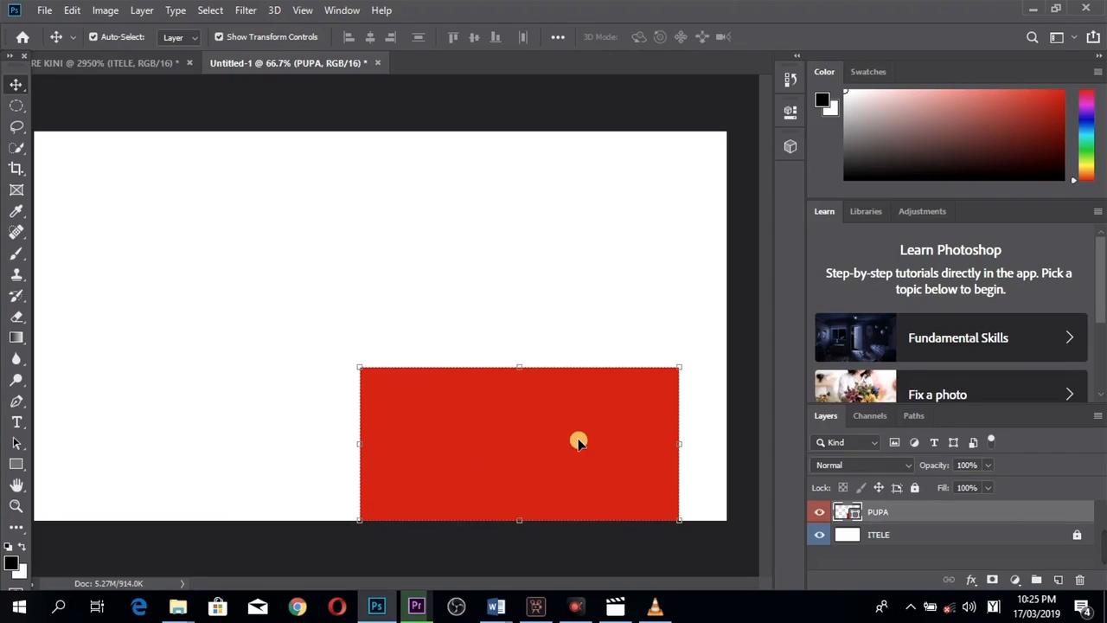
pyautogui.moveTo(578, 441); pyautogui.dragTo(426, 311)
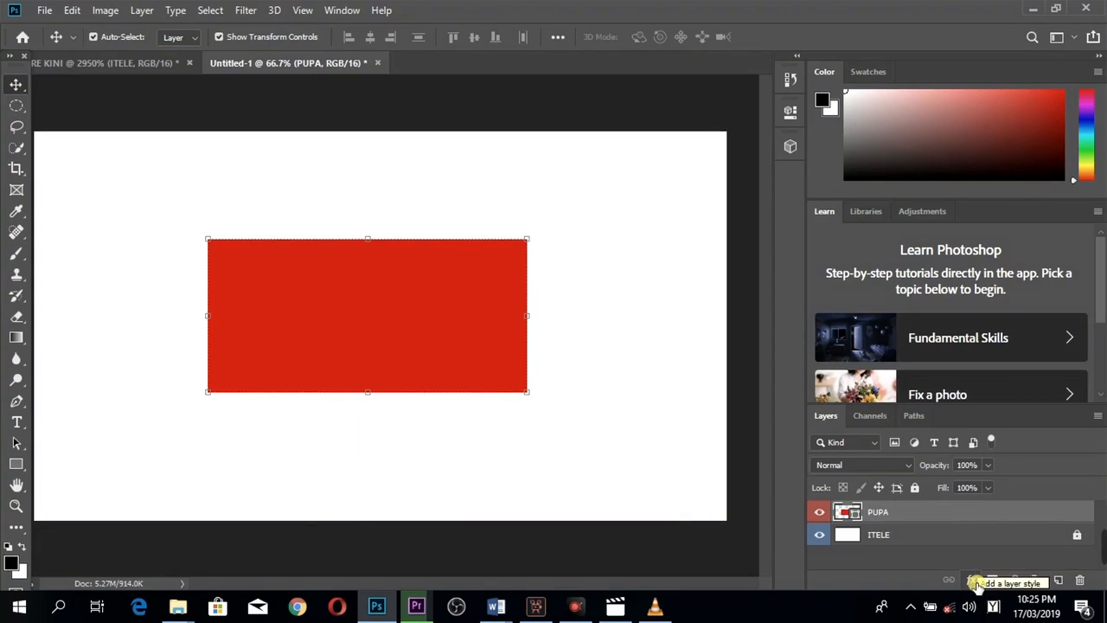
# Step: Open the PUPA layer's blending options, uncover the rectangle, and enable Drop Shadow with its settings displayed
pyautogui.click(975, 582)
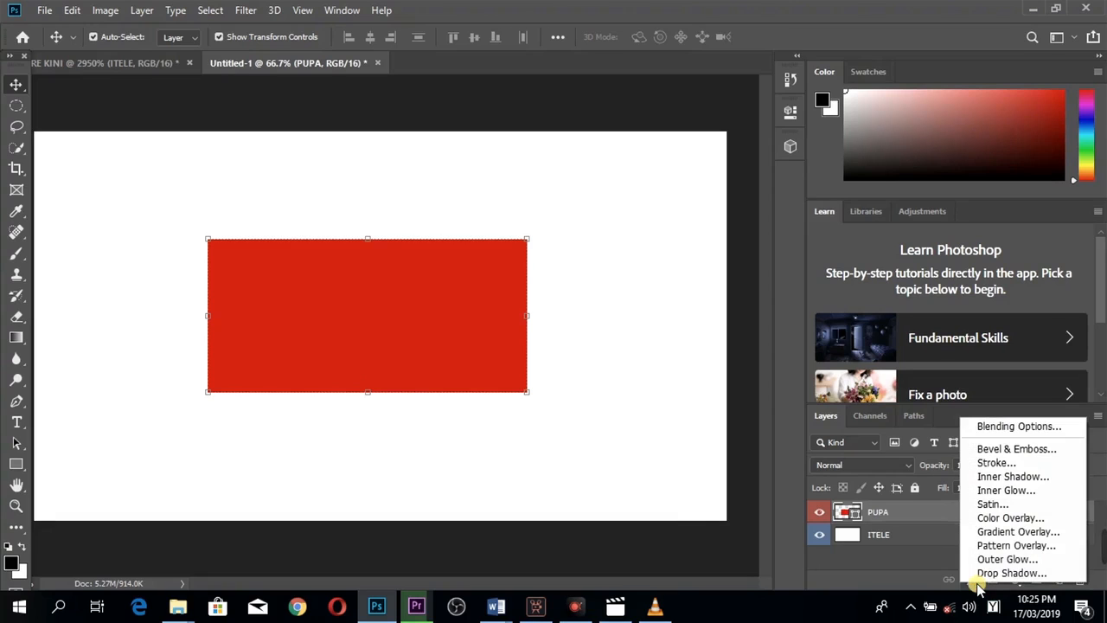
pyautogui.click(1022, 427)
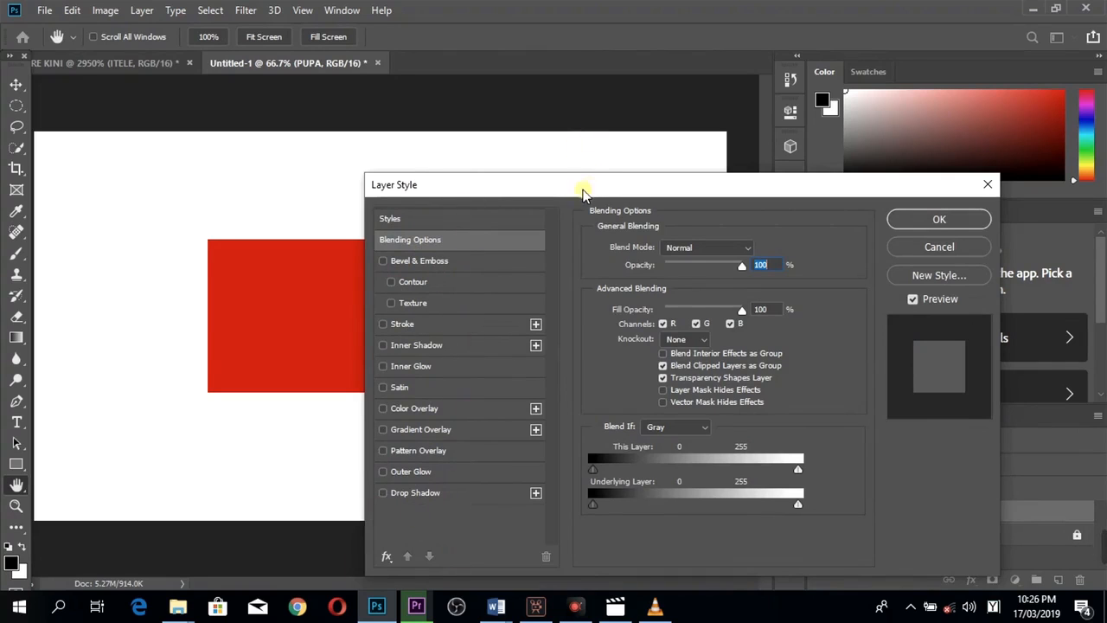
pyautogui.moveTo(595, 185); pyautogui.dragTo(713, 62)
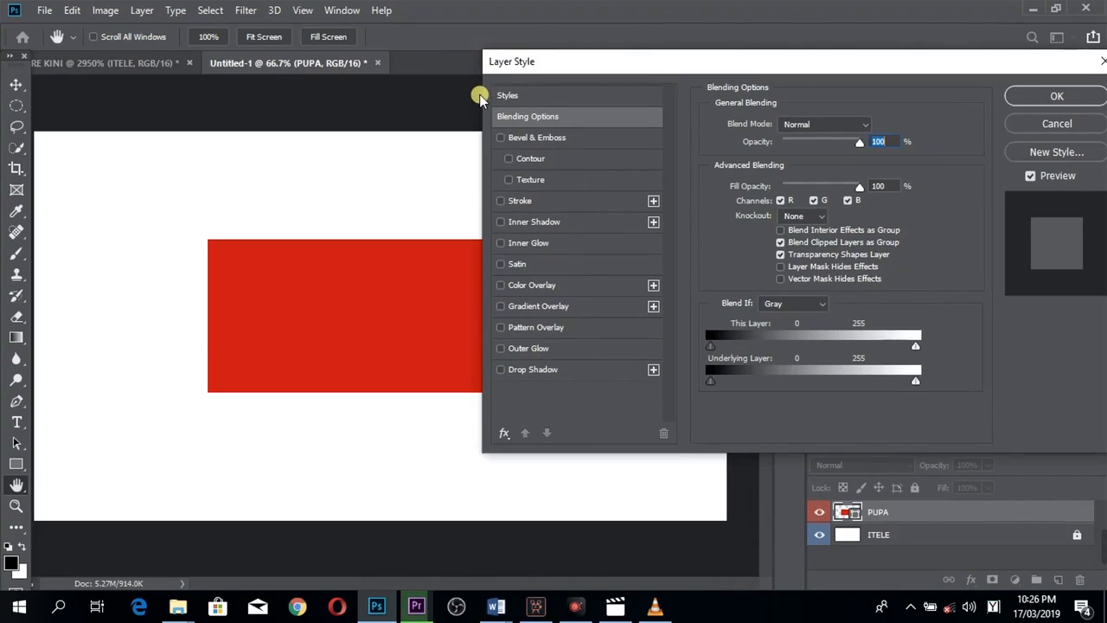
pyautogui.moveTo(718, 62); pyautogui.dragTo(672, 228)
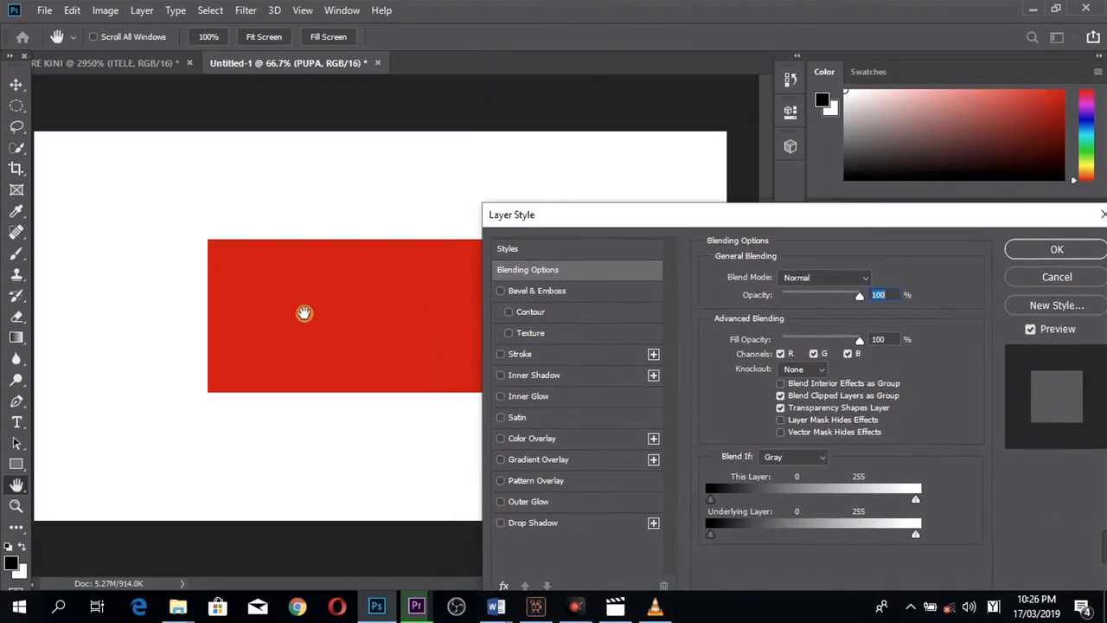
pyautogui.moveTo(722, 227); pyautogui.dragTo(776, 58)
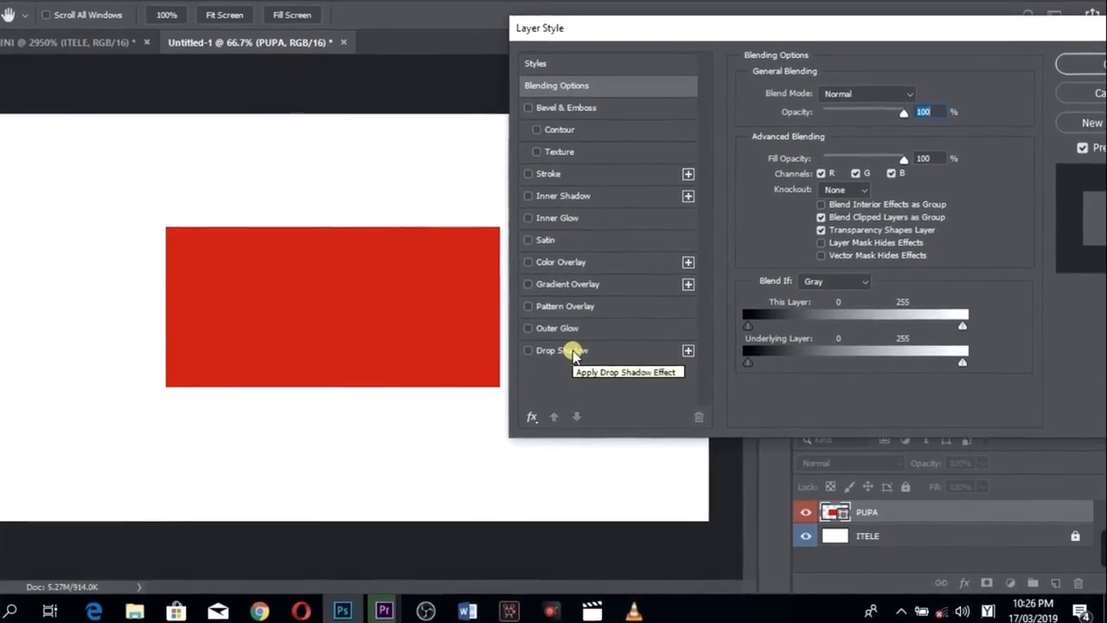
pyautogui.click(511, 346)
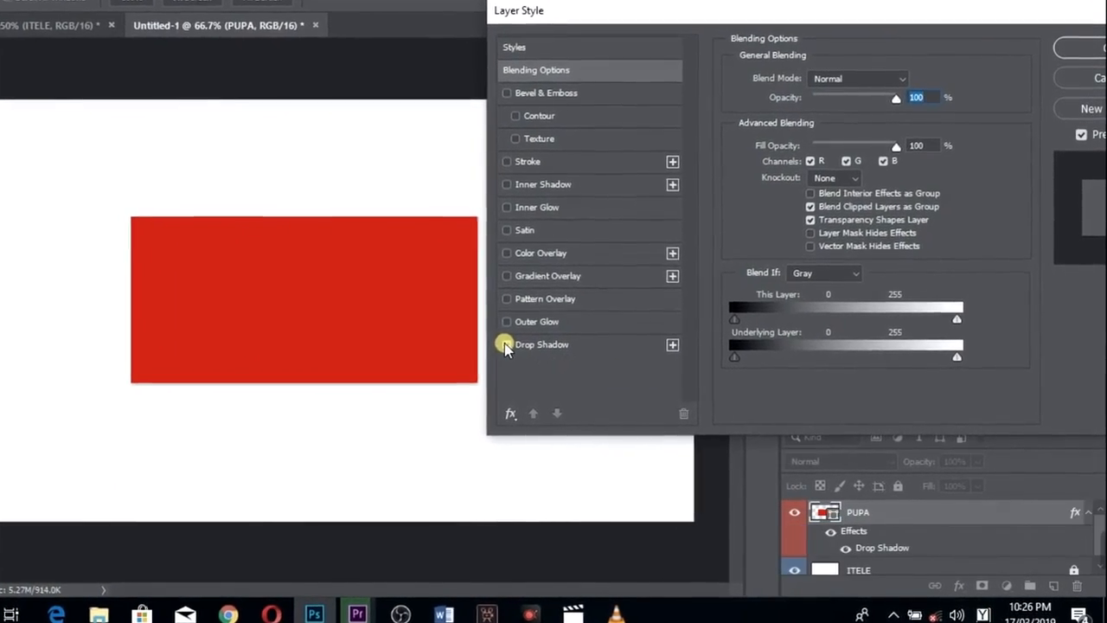
pyautogui.click(566, 346)
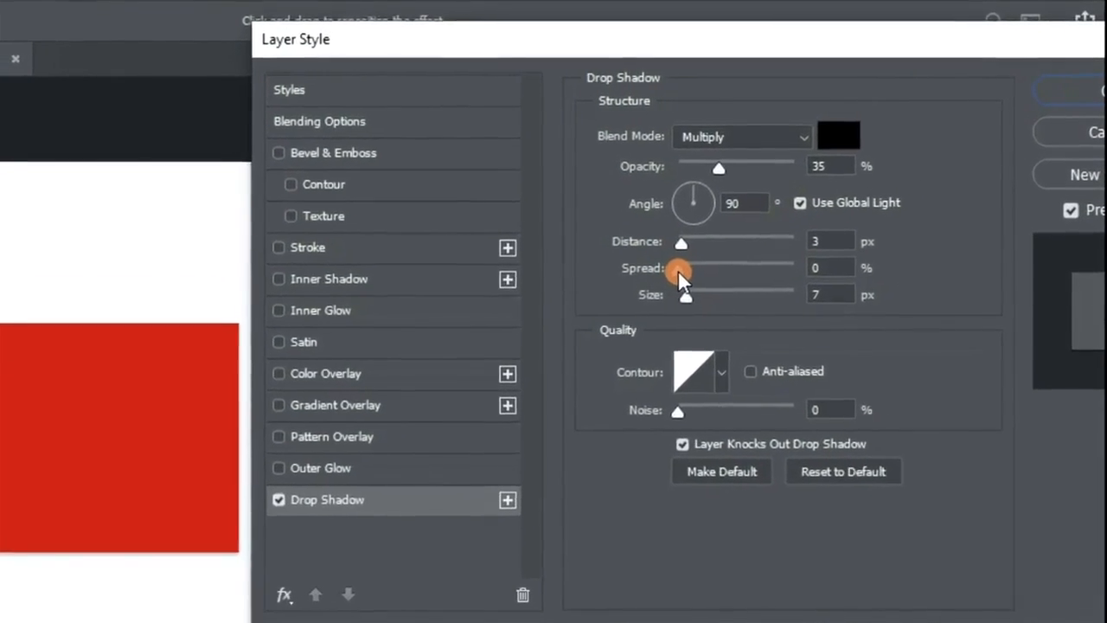
# Step: Set the drop shadow's spread to 100% and its blend mode to Darken
pyautogui.moveTo(657, 279); pyautogui.dragTo(694, 278)
pyautogui.moveTo(616, 313)
pyautogui.mouseDown()
pyautogui.moveTo(677, 314)
pyautogui.moveTo(605, 312)
pyautogui.mouseUp()
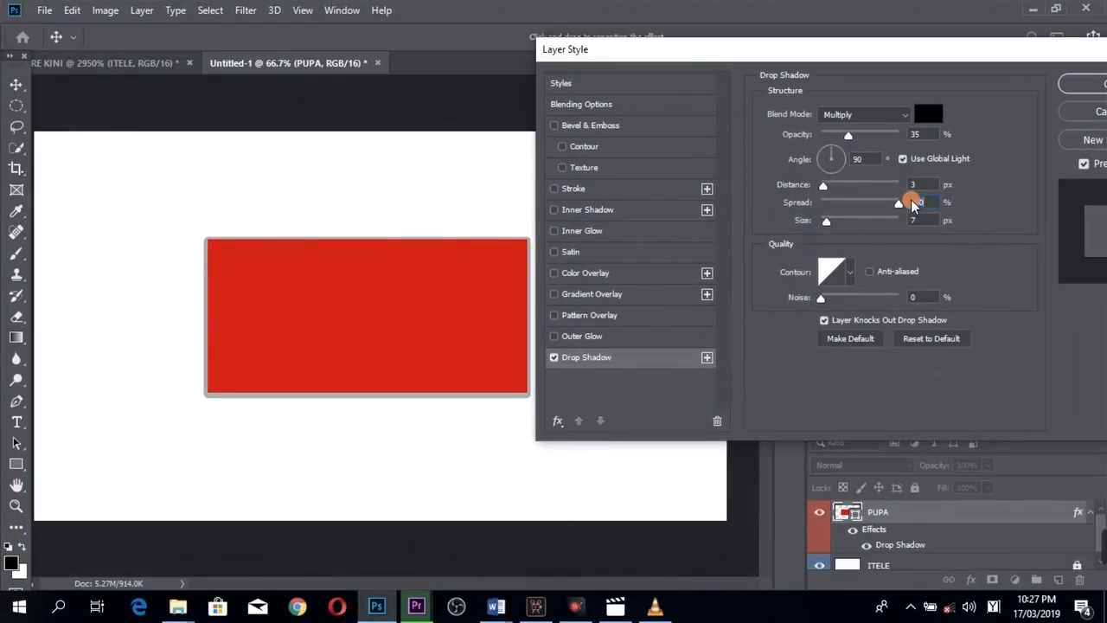
pyautogui.moveTo(909, 198); pyautogui.dragTo(822, 200)
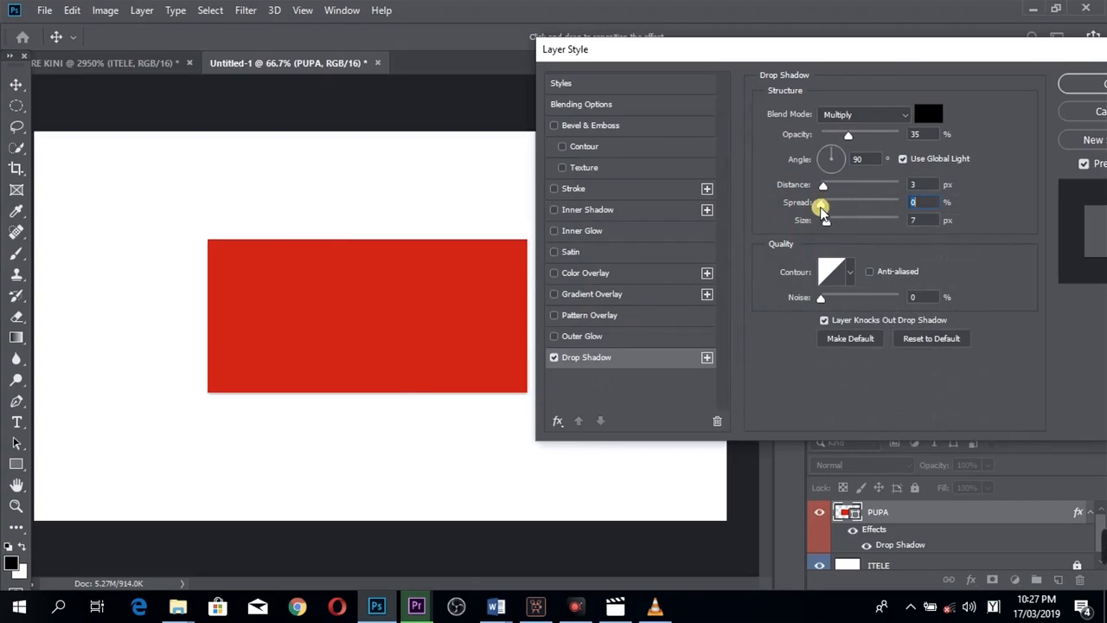
pyautogui.click(904, 116)
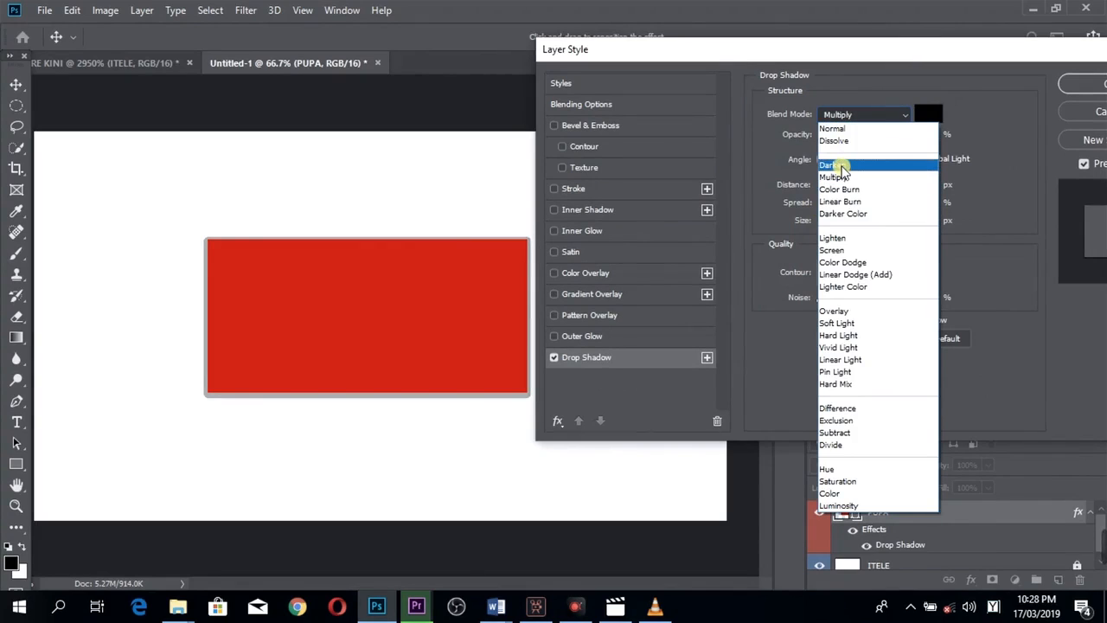
pyautogui.click(830, 165)
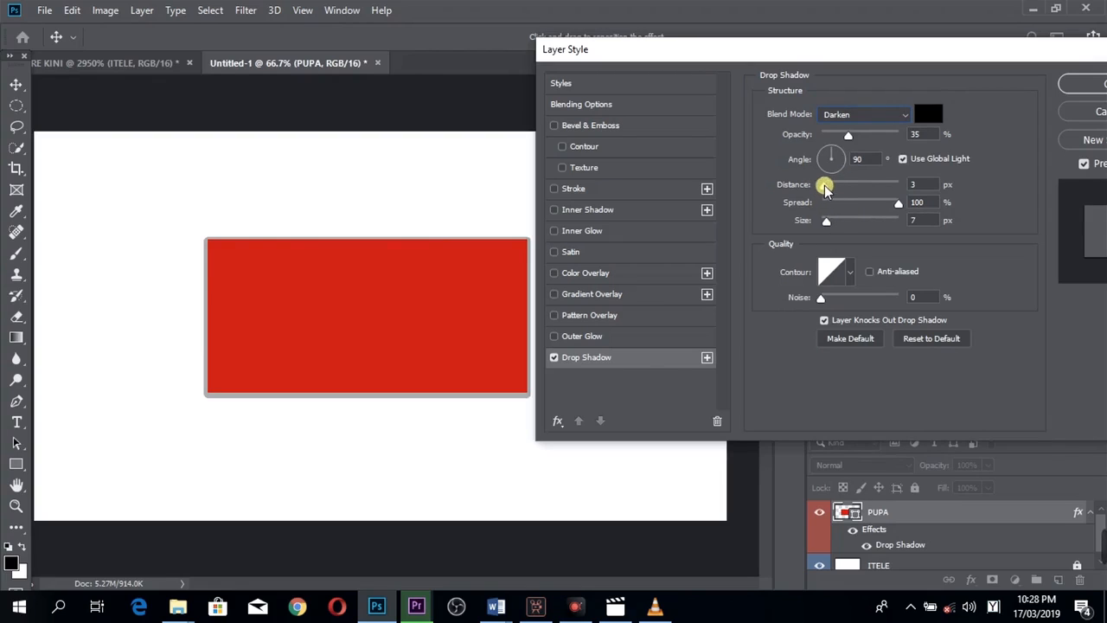
# Step: Set the drop shadow's size to 25 px and apply the layer style to the rectangle
pyautogui.moveTo(824, 224)
pyautogui.mouseDown()
pyautogui.moveTo(890, 223)
pyautogui.moveTo(832, 221)
pyautogui.mouseUp()
pyautogui.click(906, 221)
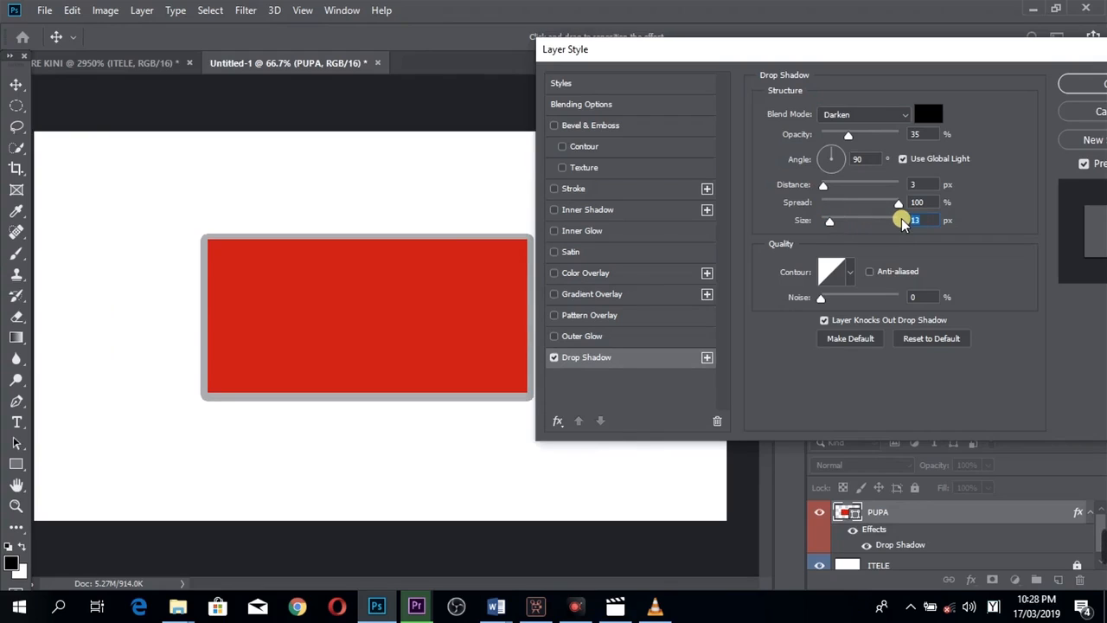
pyautogui.write('25')
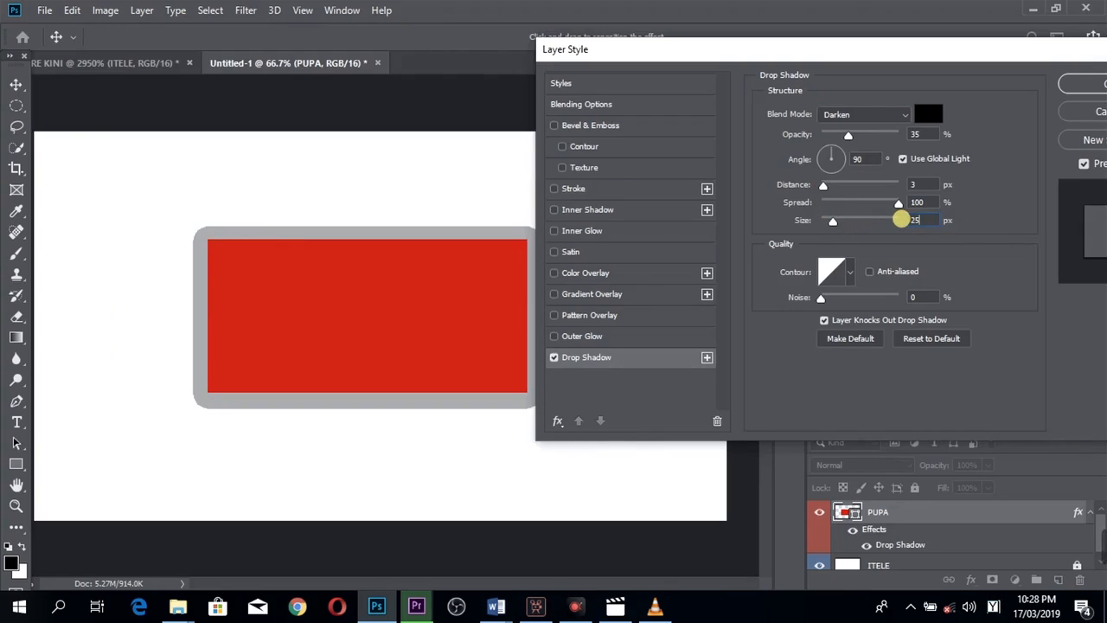
pyautogui.press('Return')
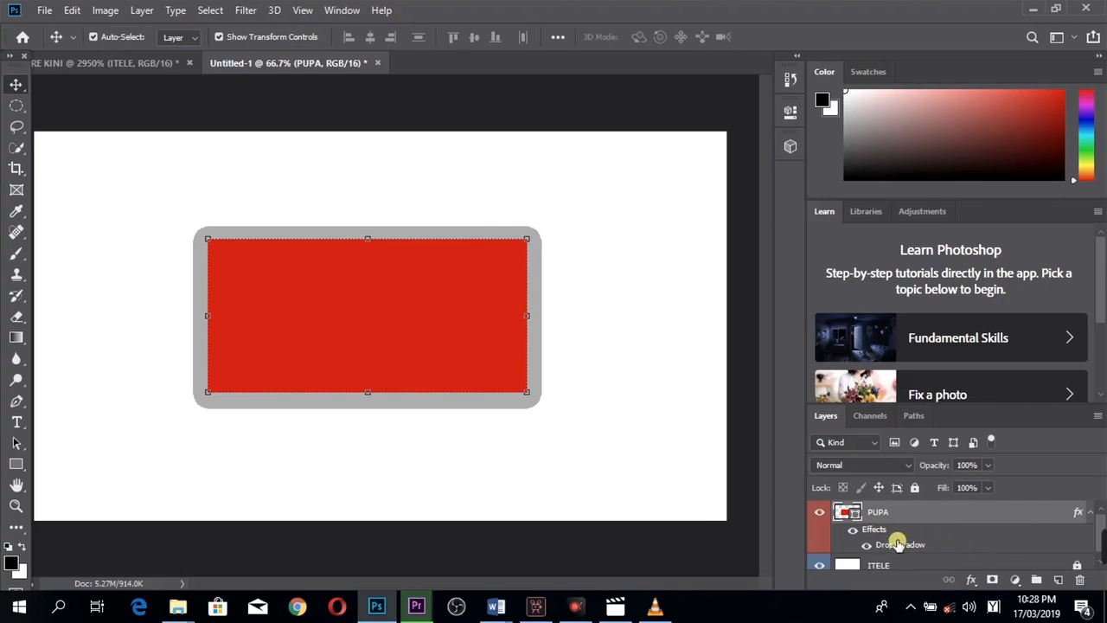
# Step: Add a Color Overlay to the PUPA layer, try its opacity at 6%, and return it to 100%
pyautogui.click(972, 579)
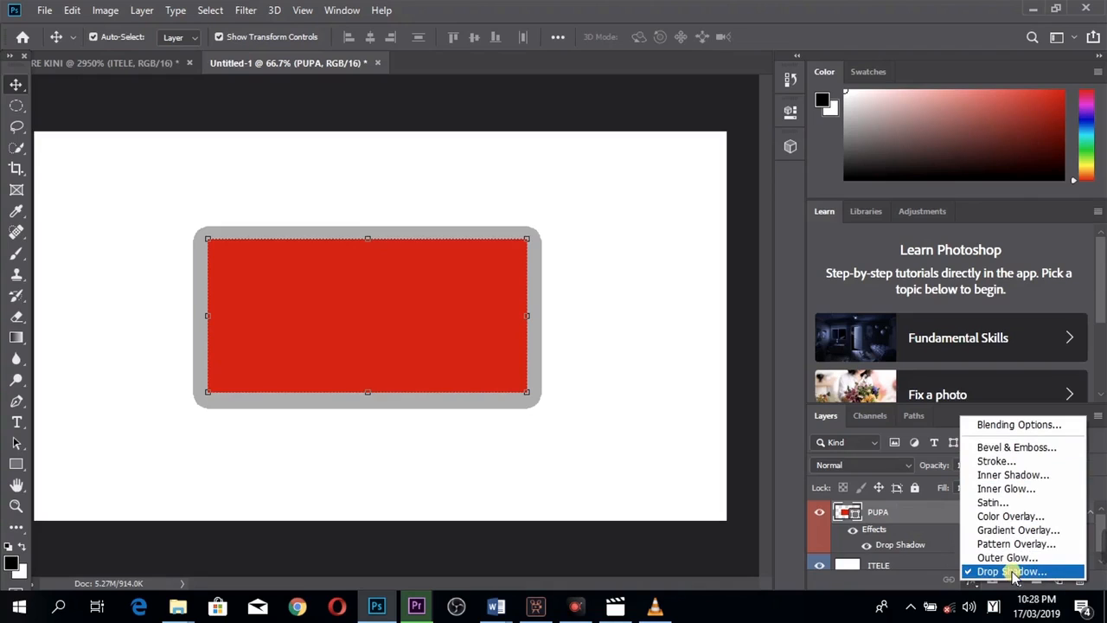
pyautogui.click(1019, 519)
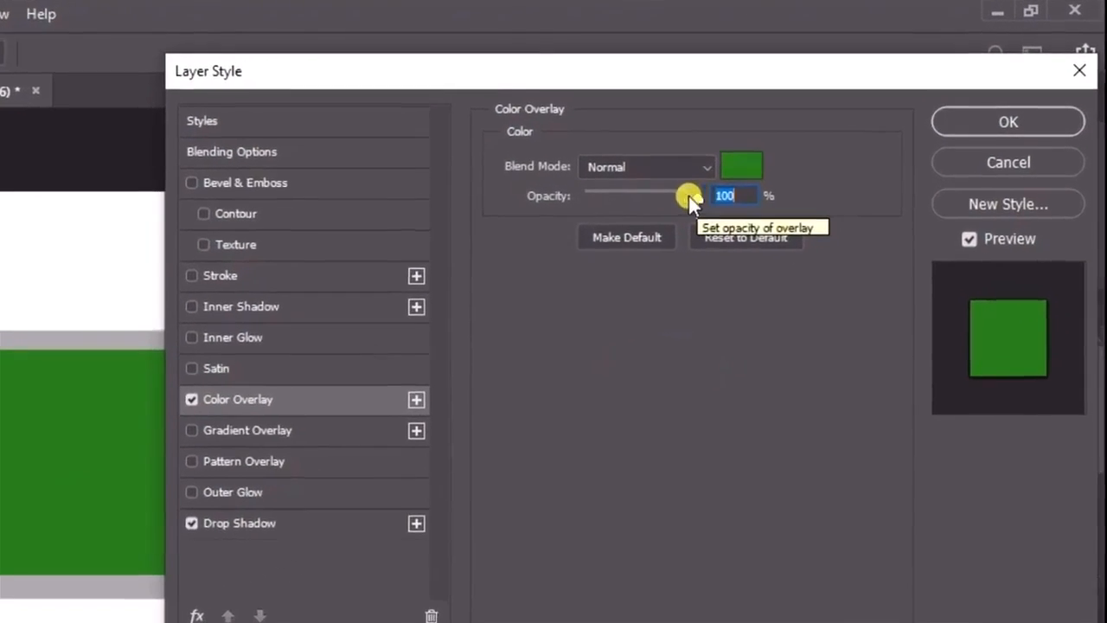
pyautogui.moveTo(583, 251); pyautogui.dragTo(420, 279)
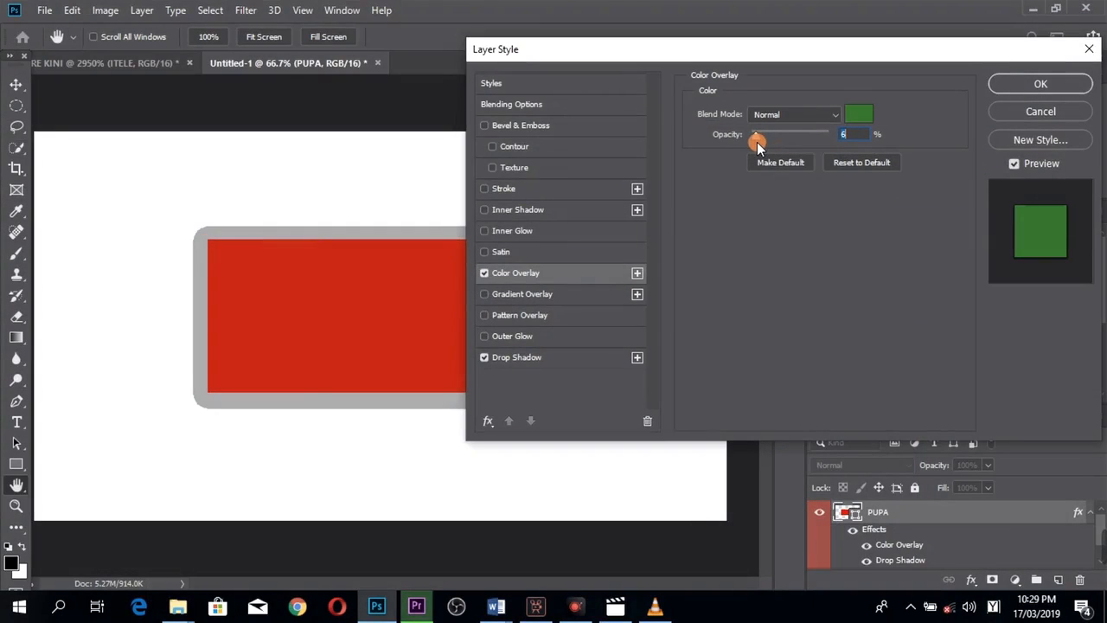
pyautogui.moveTo(757, 147); pyautogui.dragTo(837, 147)
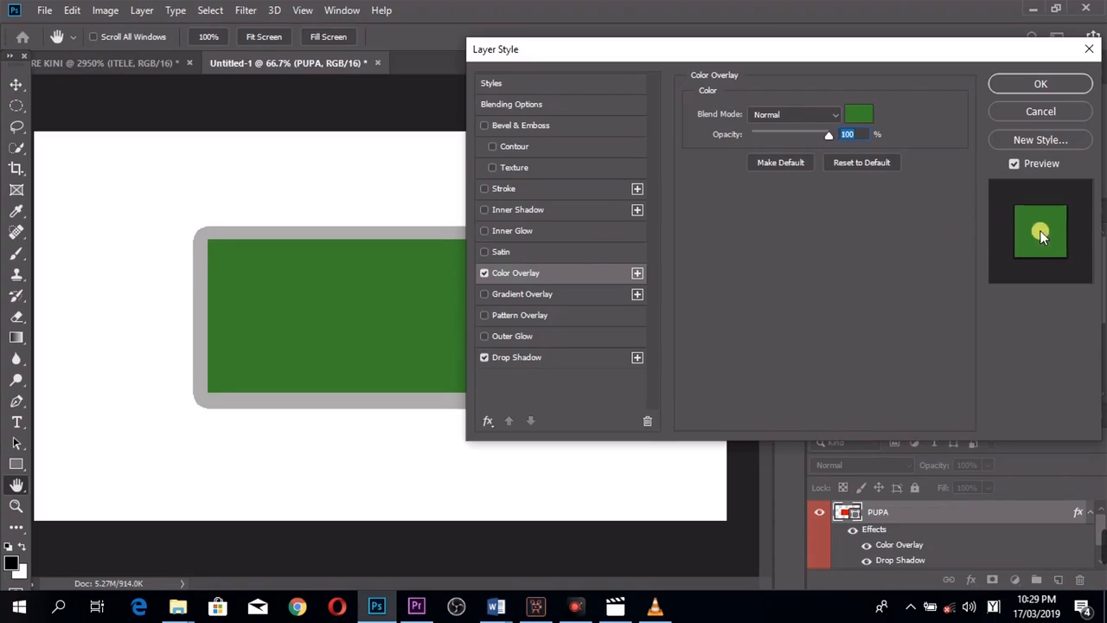
# Step: Change the overlay colour to dark blue and set its opacity to 91%
pyautogui.click(857, 115)
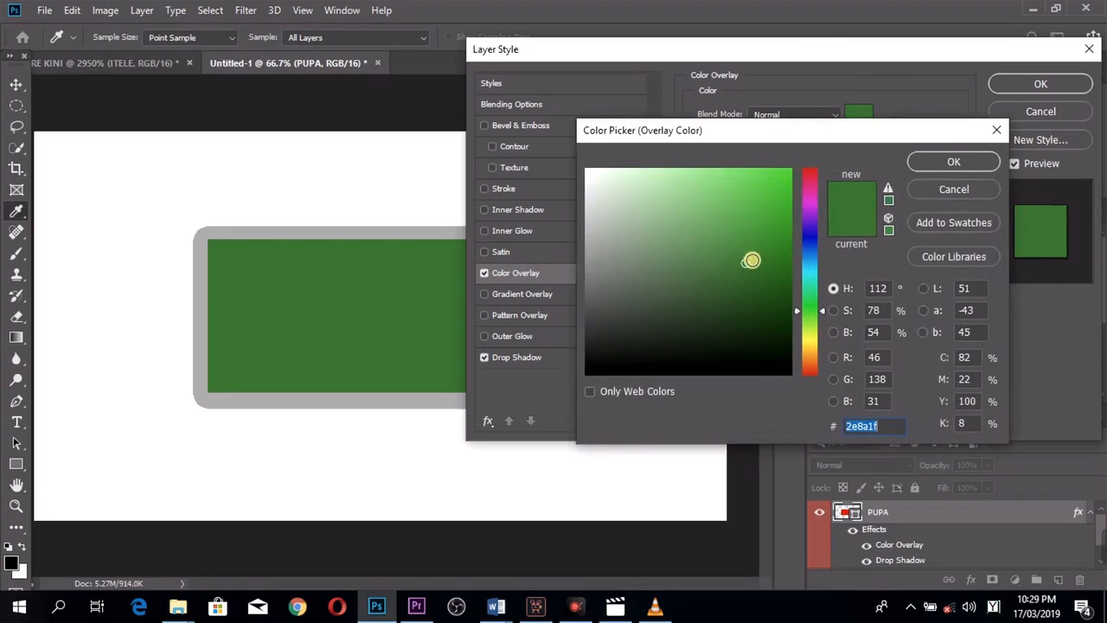
pyautogui.click(813, 234)
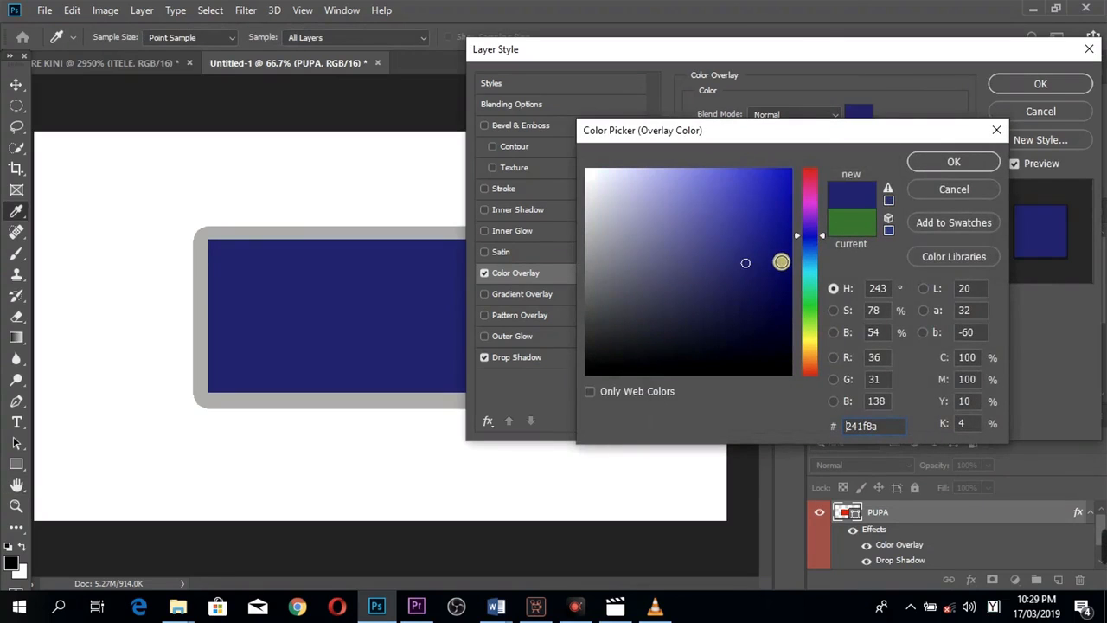
pyautogui.click(953, 162)
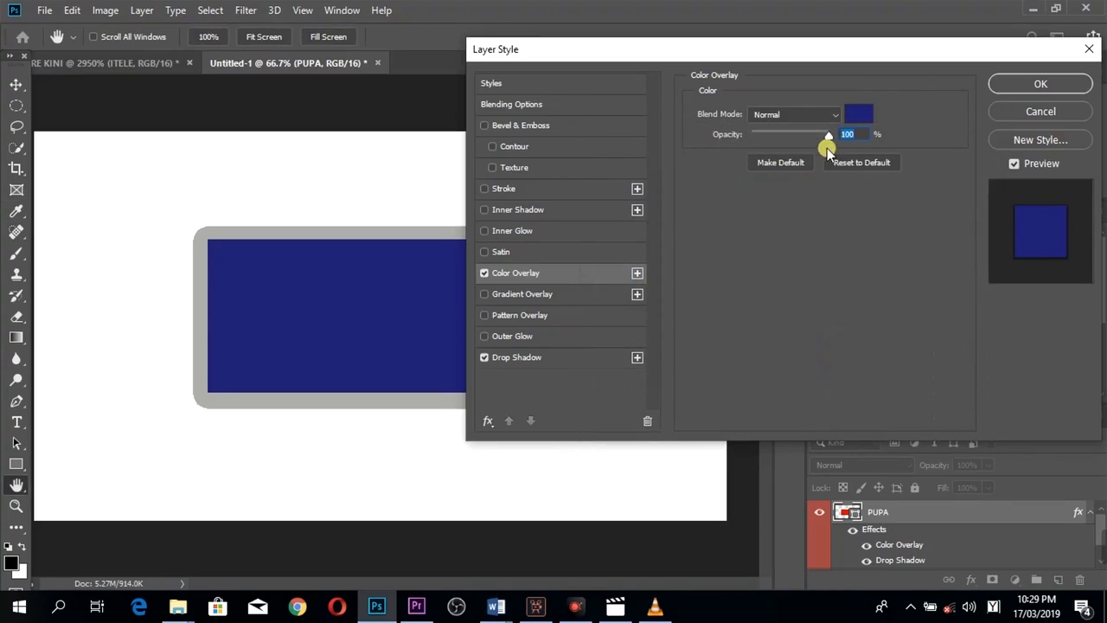
pyautogui.moveTo(818, 141)
pyautogui.mouseDown()
pyautogui.moveTo(797, 145)
pyautogui.moveTo(827, 145)
pyautogui.moveTo(774, 147)
pyautogui.moveTo(822, 146)
pyautogui.mouseUp()
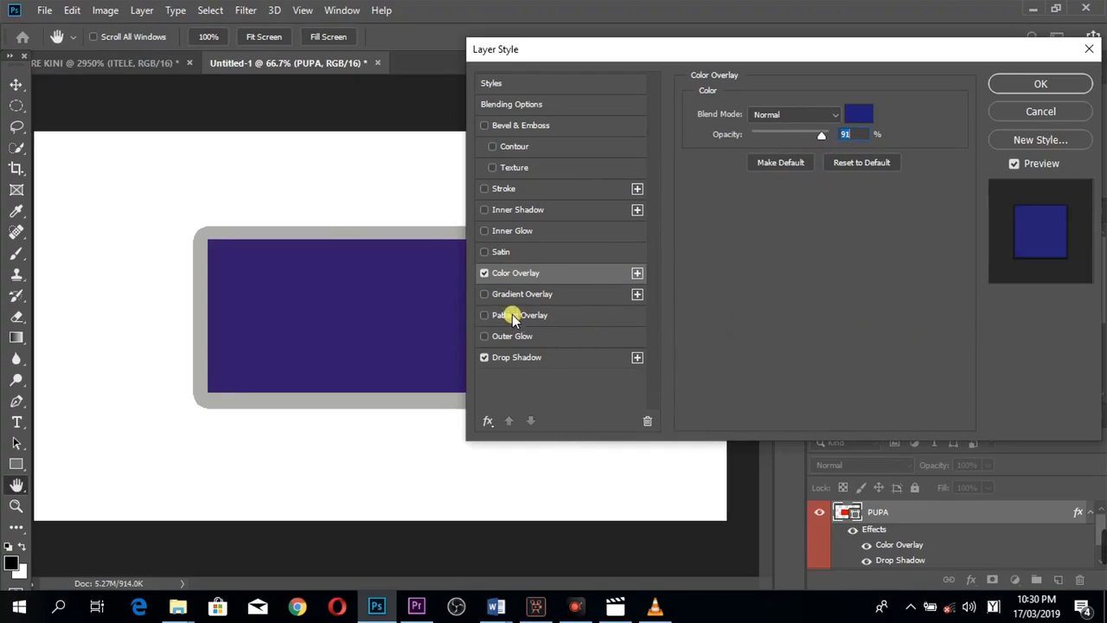
# Step: Enable Gradient Overlay, look through its gradient presets, and set the gradient's scale to 23%
pyautogui.click(483, 295)
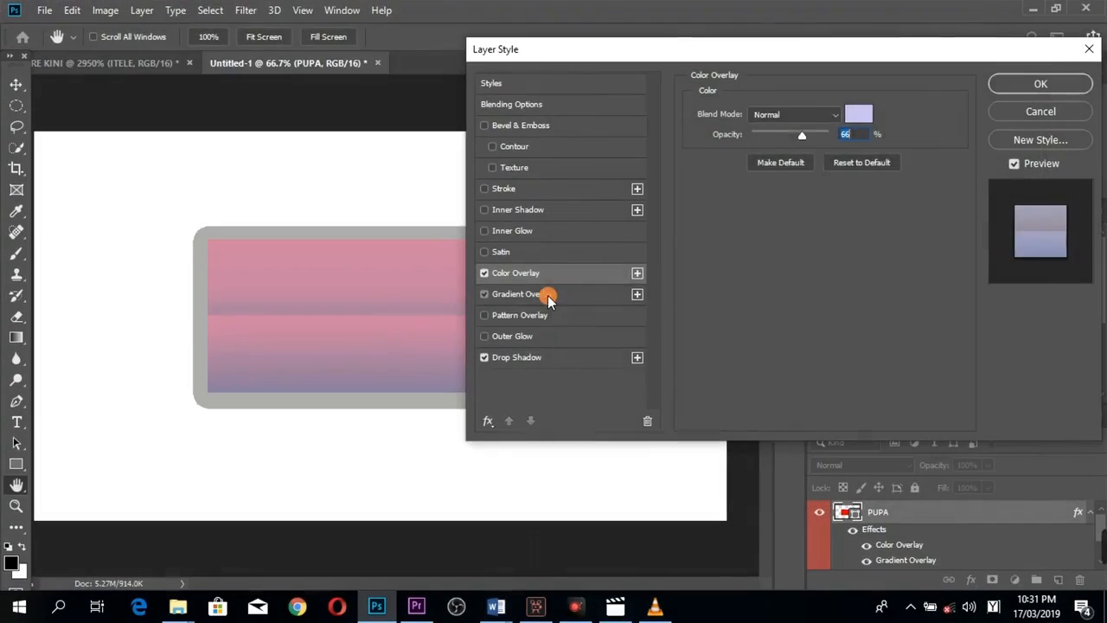
pyautogui.click(644, 293)
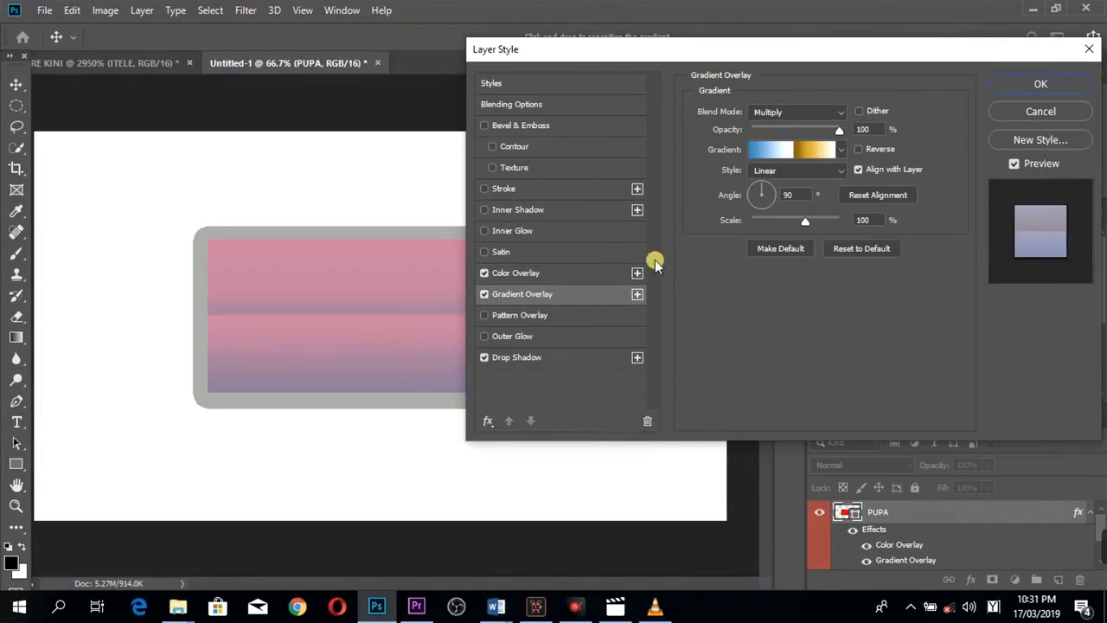
pyautogui.click(842, 151)
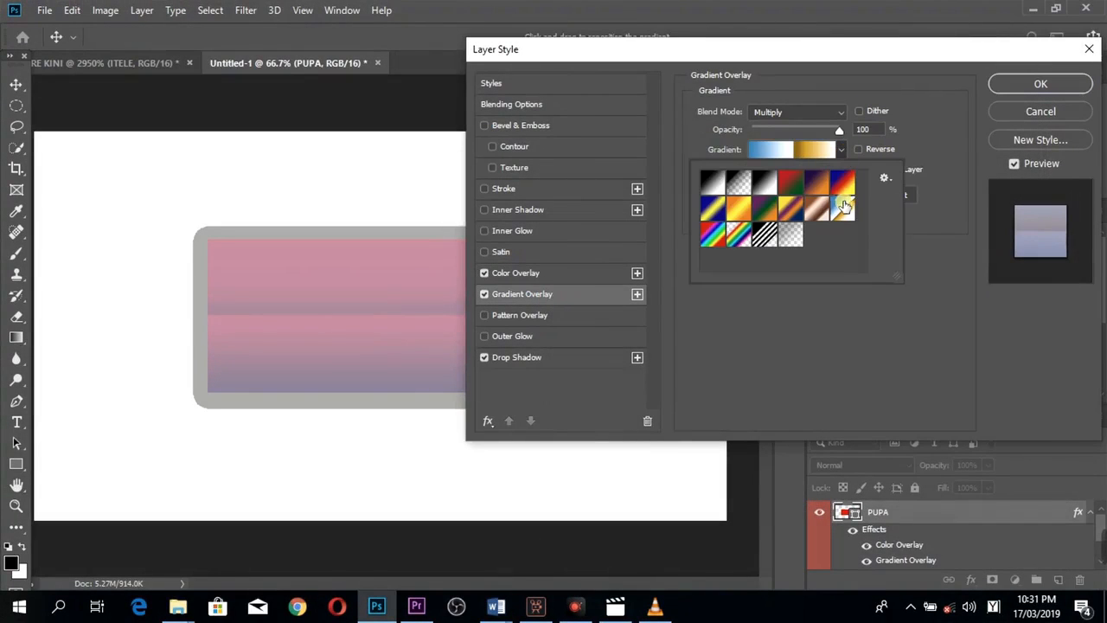
pyautogui.click(840, 151)
pyautogui.moveTo(803, 221)
pyautogui.mouseDown()
pyautogui.moveTo(819, 223)
pyautogui.moveTo(750, 223)
pyautogui.moveTo(830, 225)
pyautogui.moveTo(759, 232)
pyautogui.mouseUp()
# Step: Try Darker Color, Color Dodge and Difference as the gradient overlay's blend mode
pyautogui.click(837, 113)
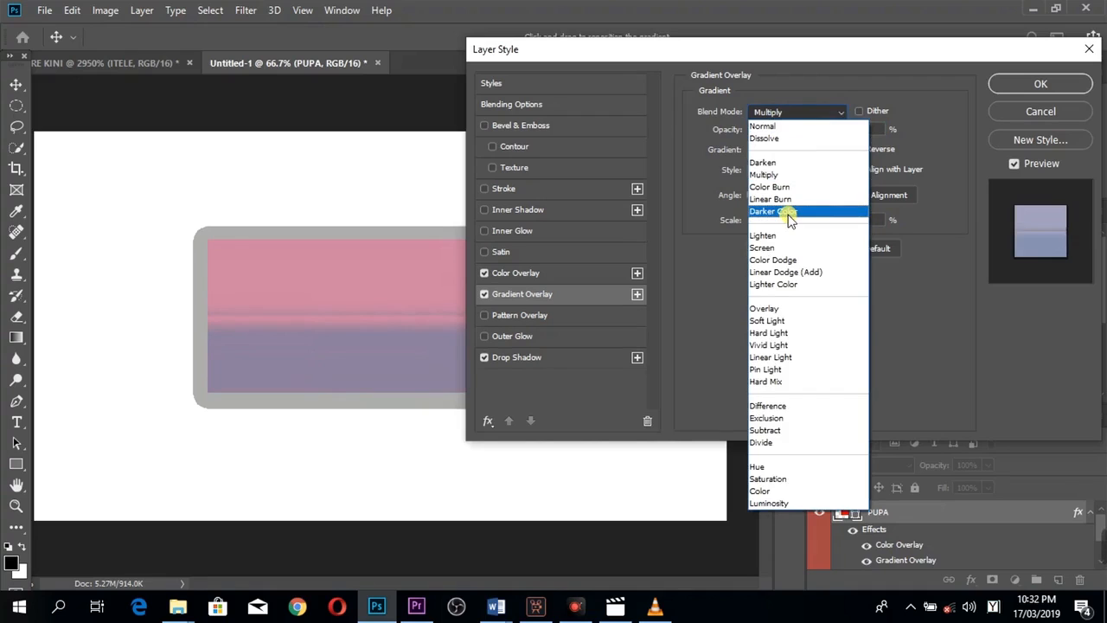
pyautogui.click(789, 212)
pyautogui.click(843, 114)
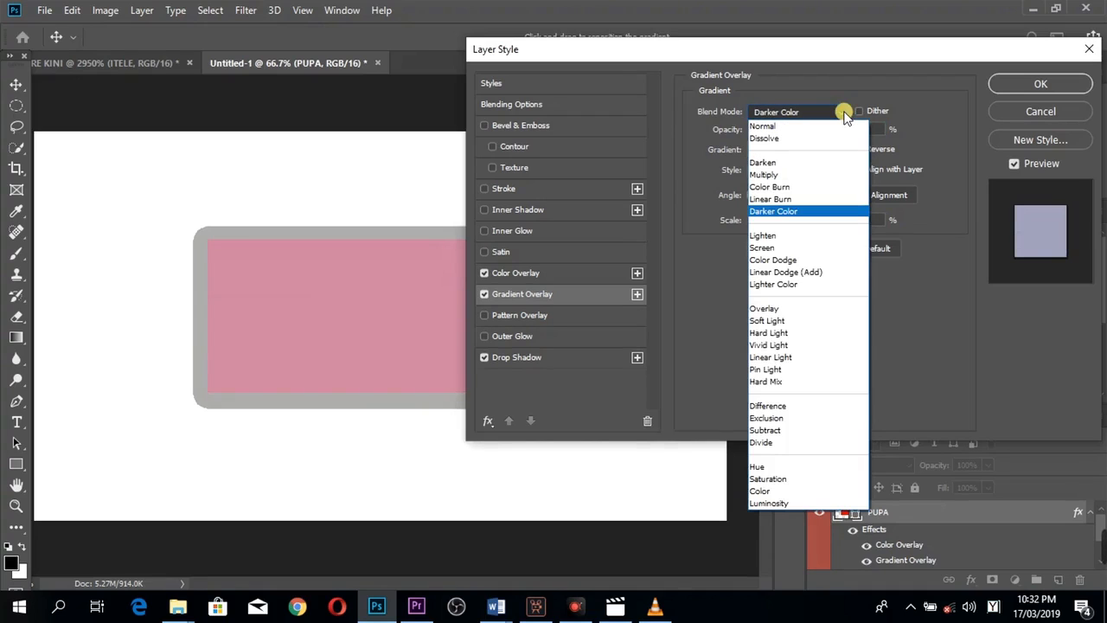
pyautogui.click(773, 260)
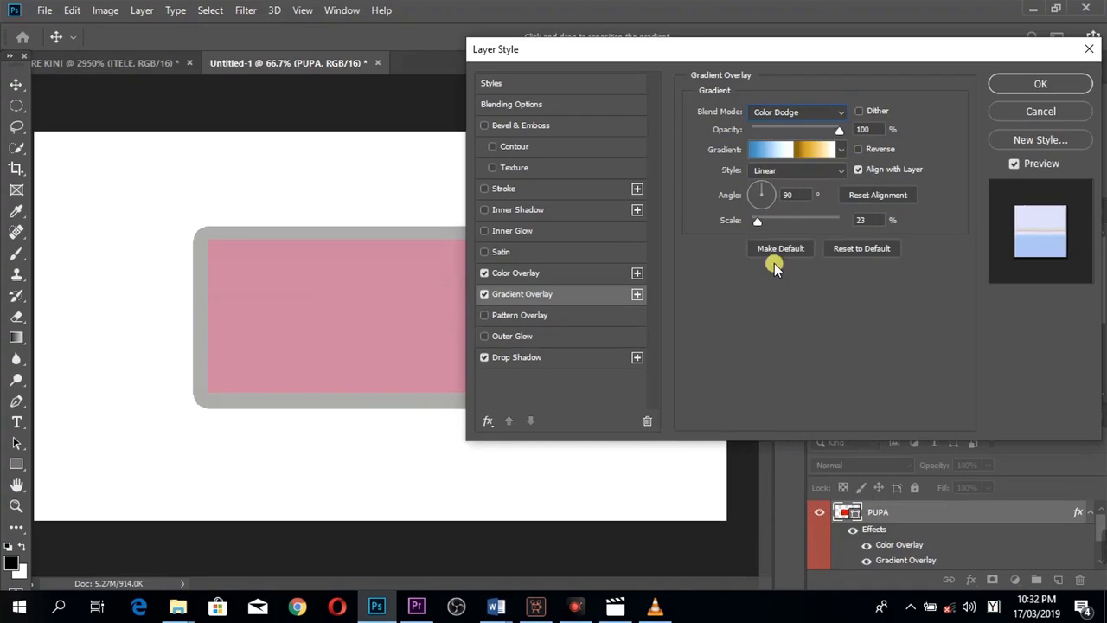
pyautogui.click(841, 113)
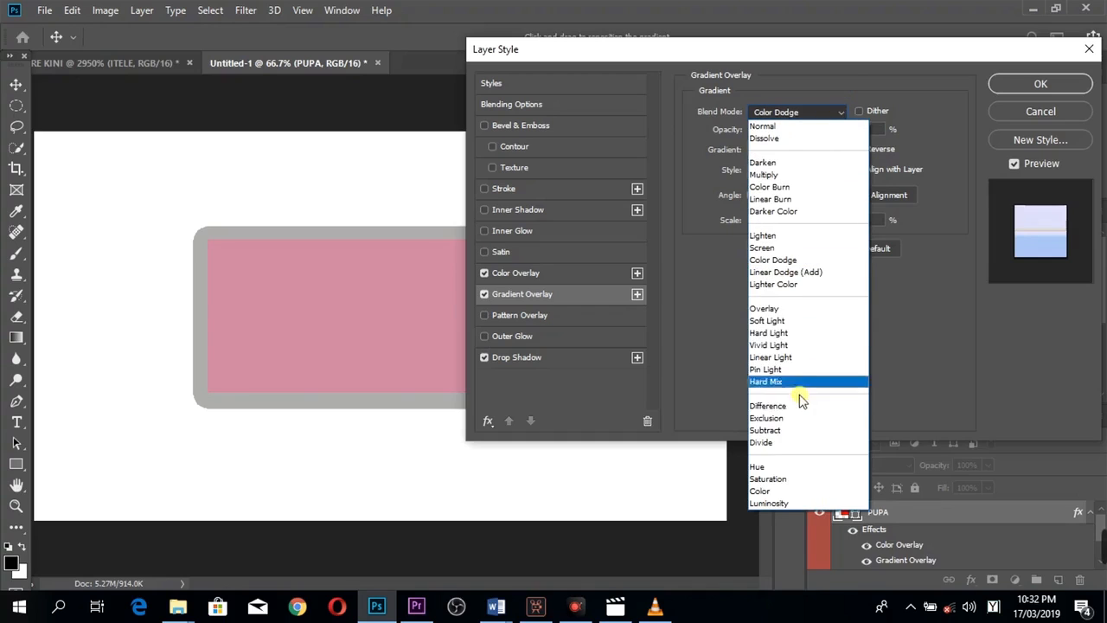
pyautogui.click(786, 406)
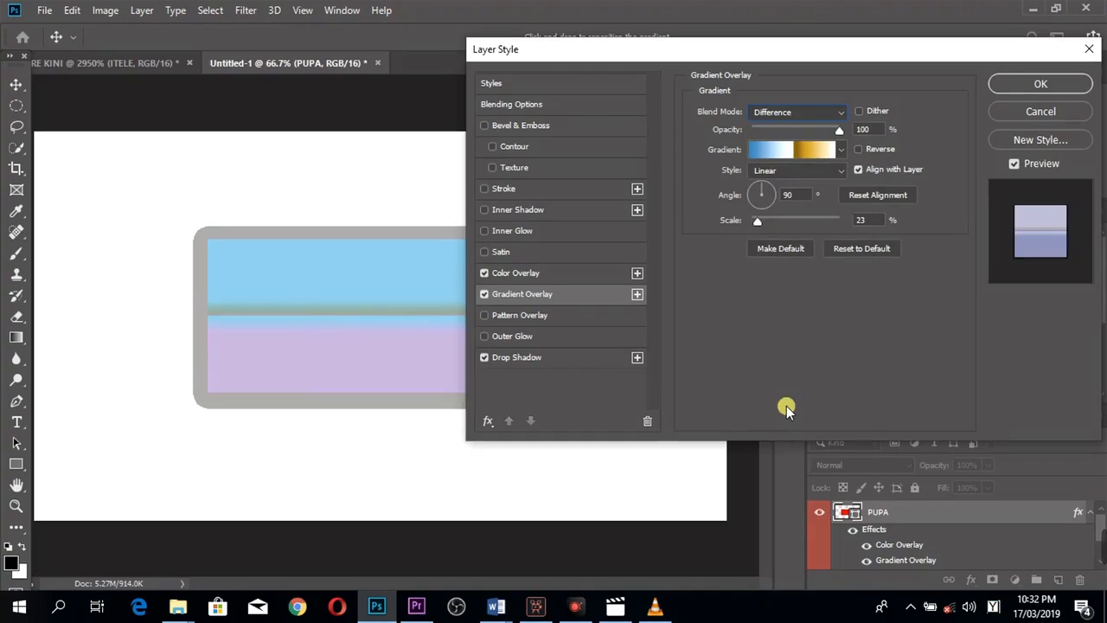
# Step: Try several gradient presets, then use the red-to-green gradient with Screen blending and 97% opacity
pyautogui.click(841, 149)
pyautogui.click(789, 213)
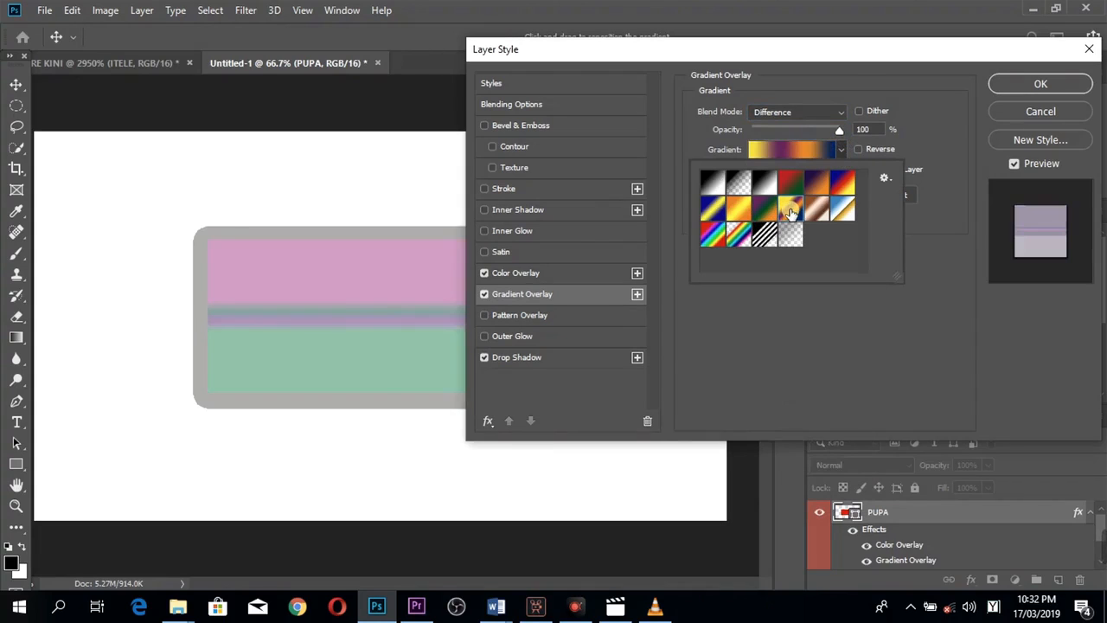
pyautogui.click(714, 207)
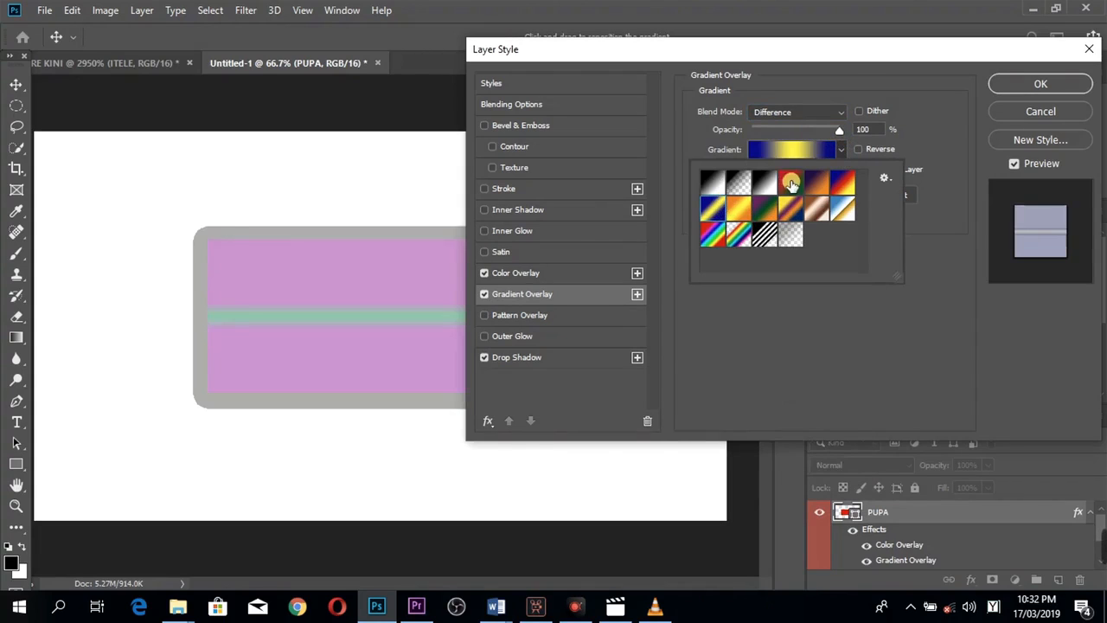
pyautogui.click(765, 182)
pyautogui.click(721, 185)
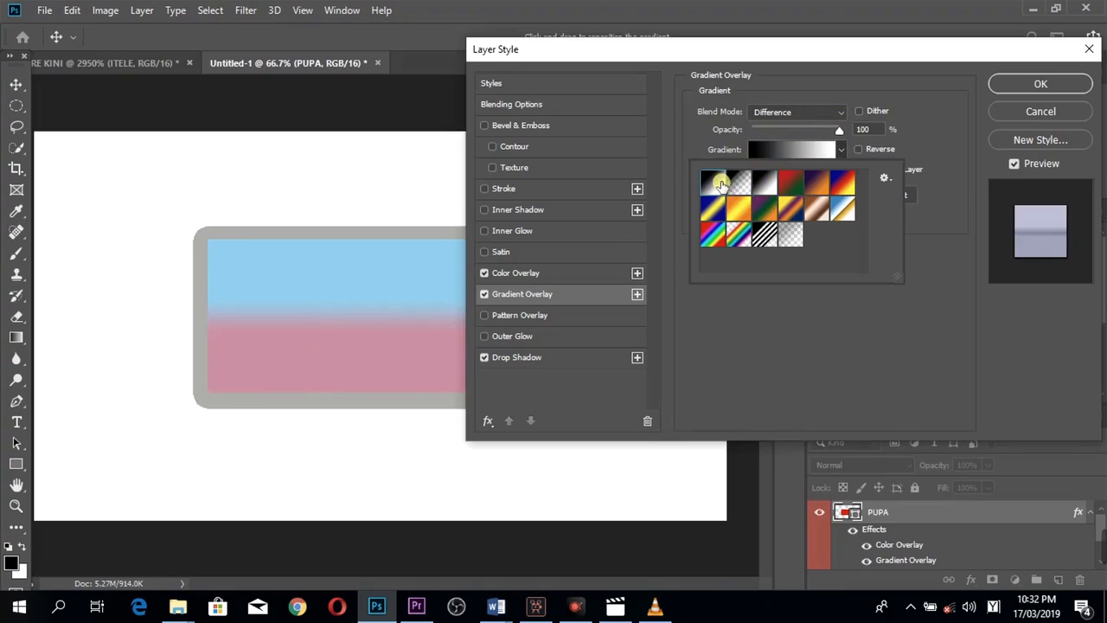
pyautogui.moveTo(843, 130); pyautogui.dragTo(813, 132)
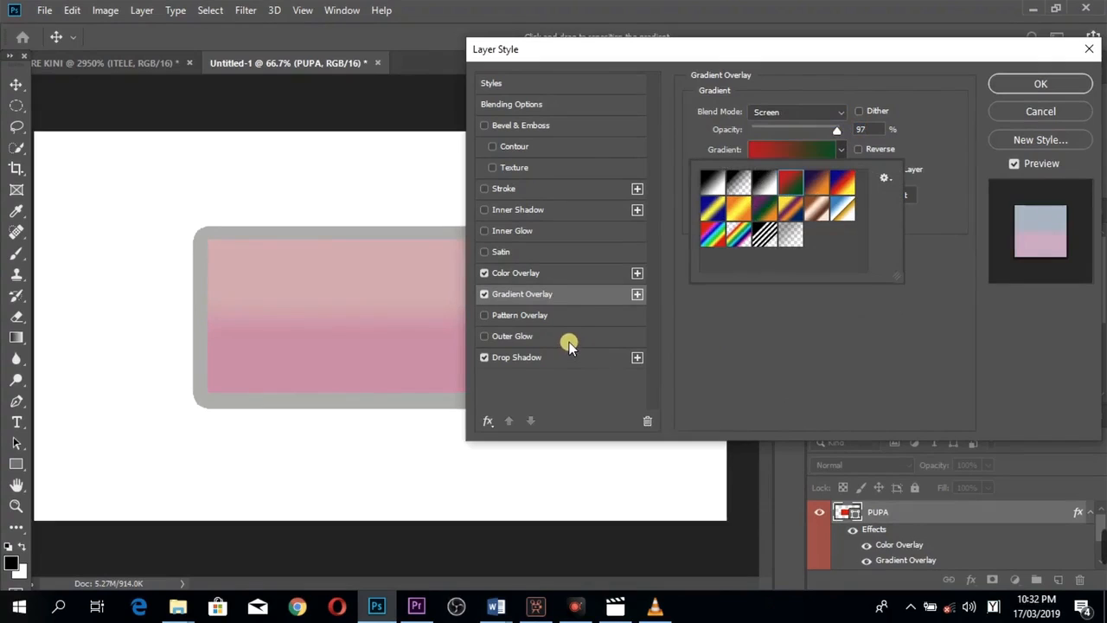
# Step: Enable Outer Glow on the rectangle and give it a yellow colour, 90% spread and 180 px size
pyautogui.click(484, 340)
pyautogui.click(484, 337)
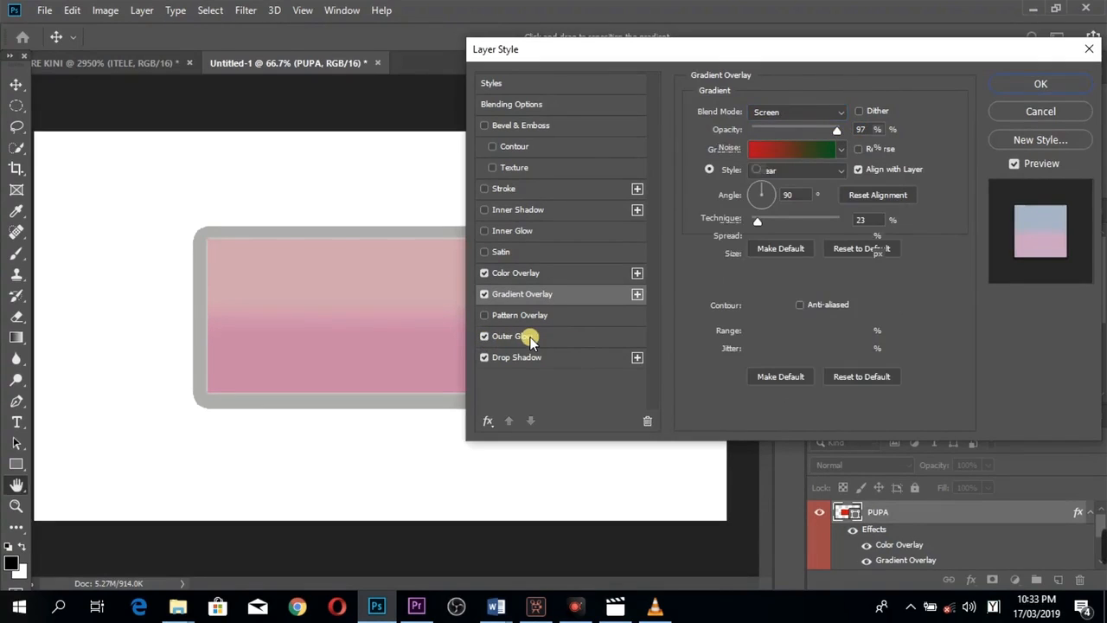
pyautogui.click(527, 337)
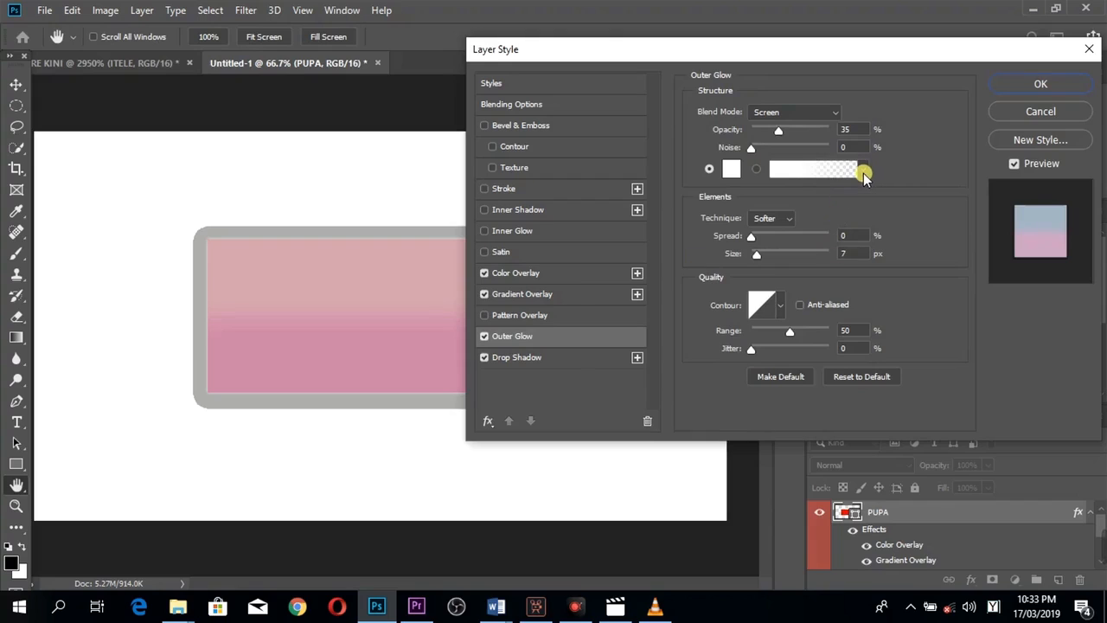
pyautogui.click(863, 172)
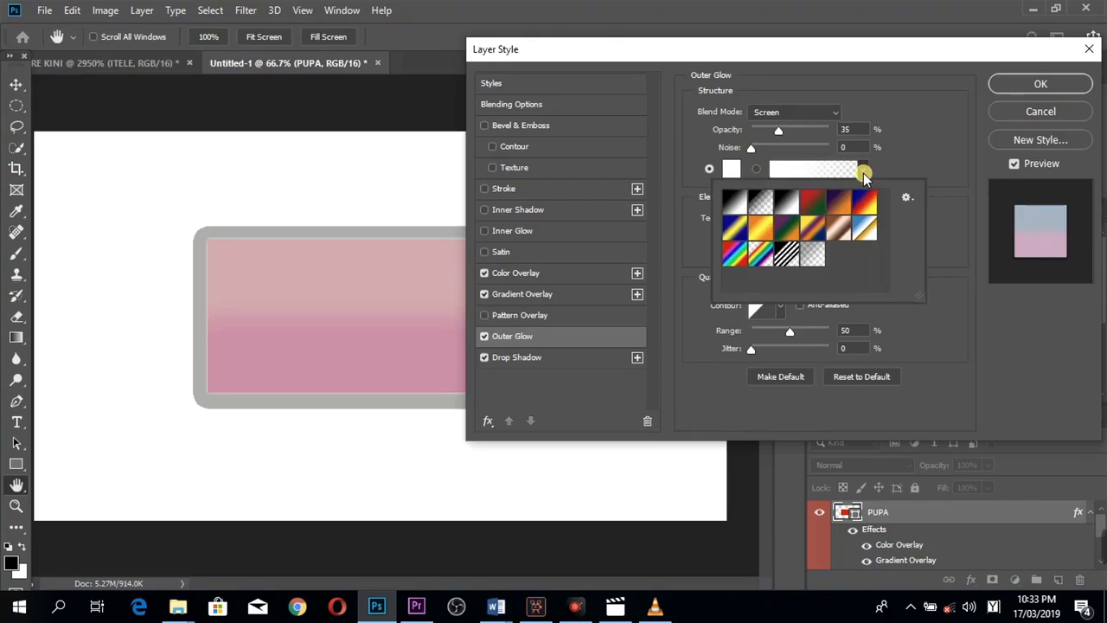
pyautogui.click(794, 232)
pyautogui.click(929, 136)
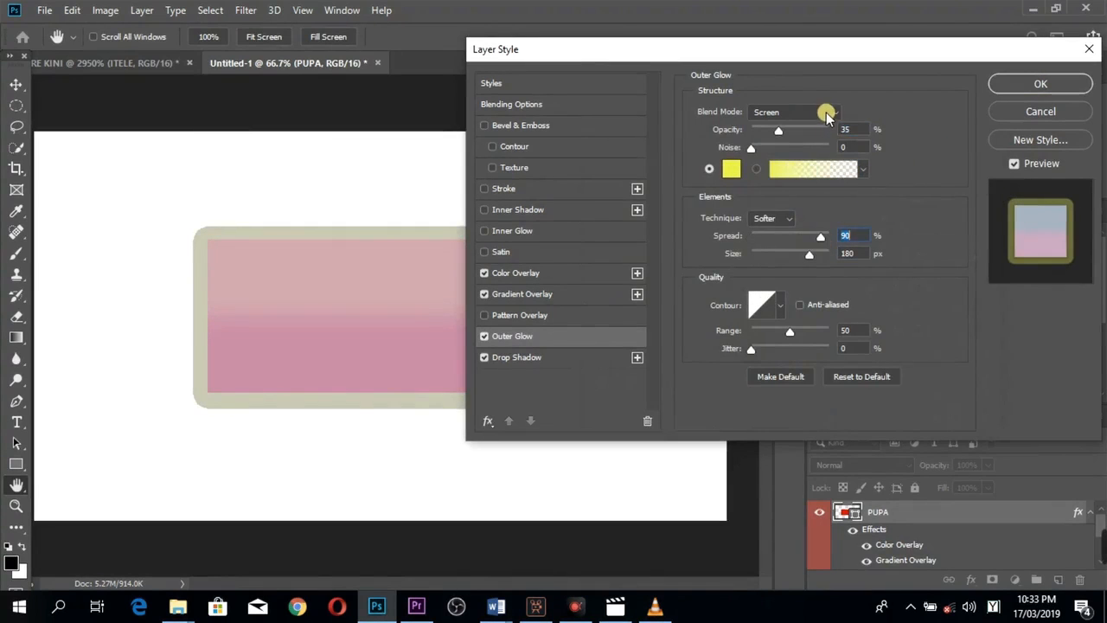
# Step: Set the outer glow's blend mode to Multiply and spread to 31%, and vary its size, ending at 180 px
pyautogui.click(830, 112)
pyautogui.scroll(3, 809, 173)
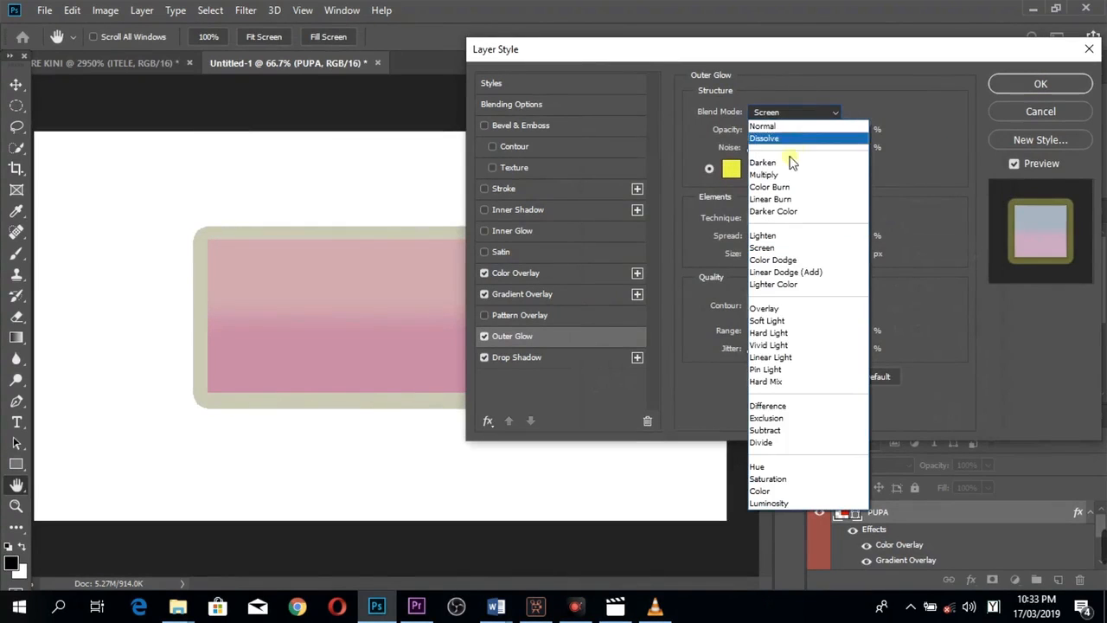
pyautogui.click(775, 175)
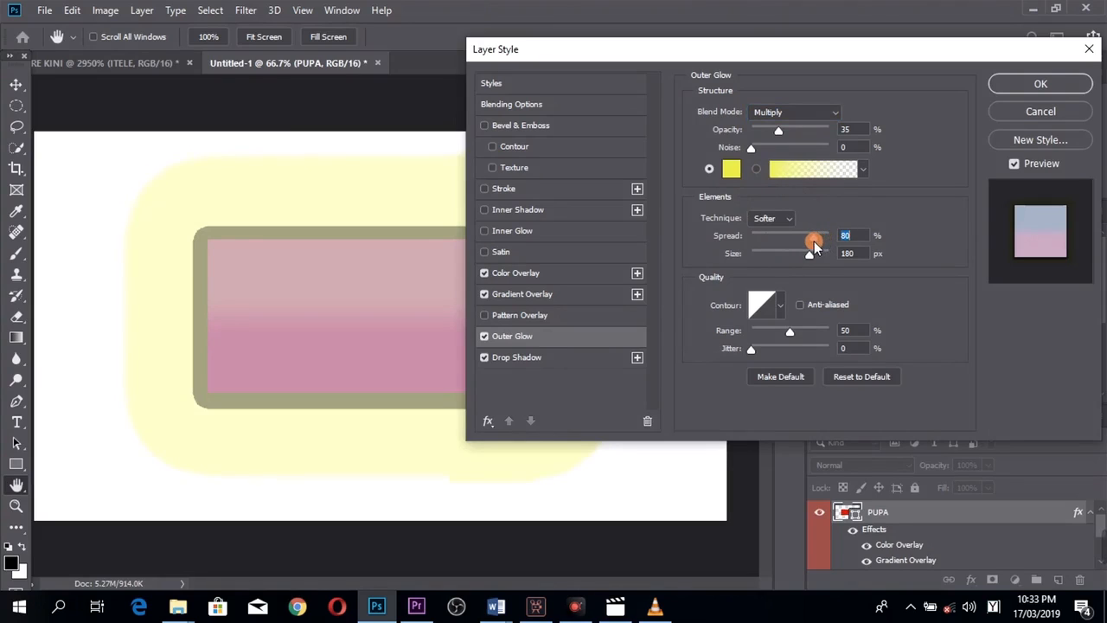
pyautogui.moveTo(813, 241); pyautogui.dragTo(776, 242)
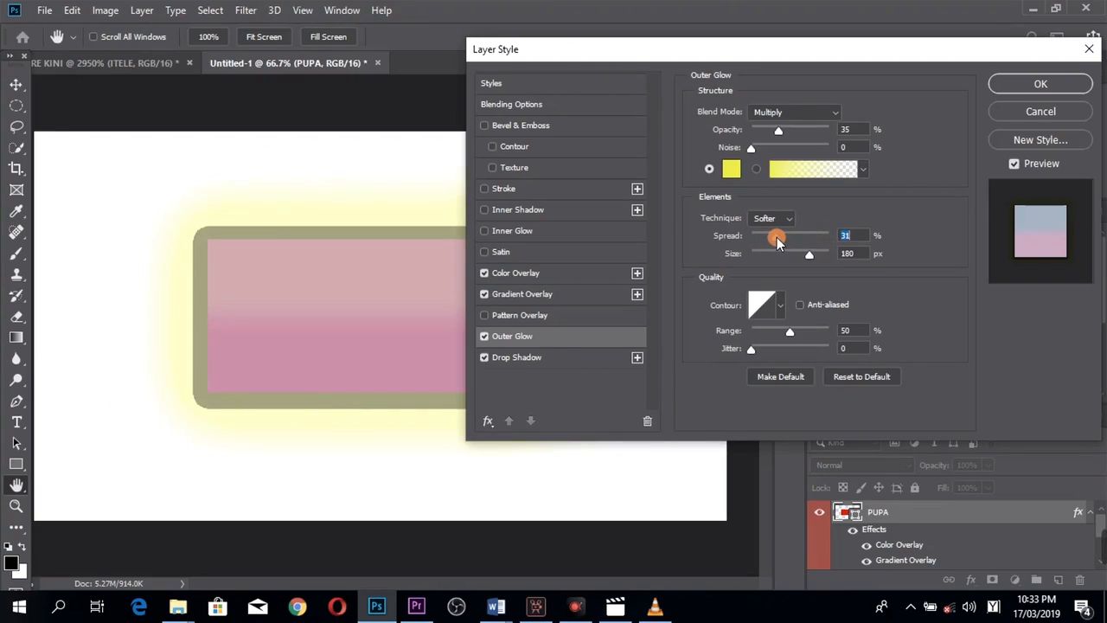
pyautogui.moveTo(809, 253); pyautogui.dragTo(774, 261)
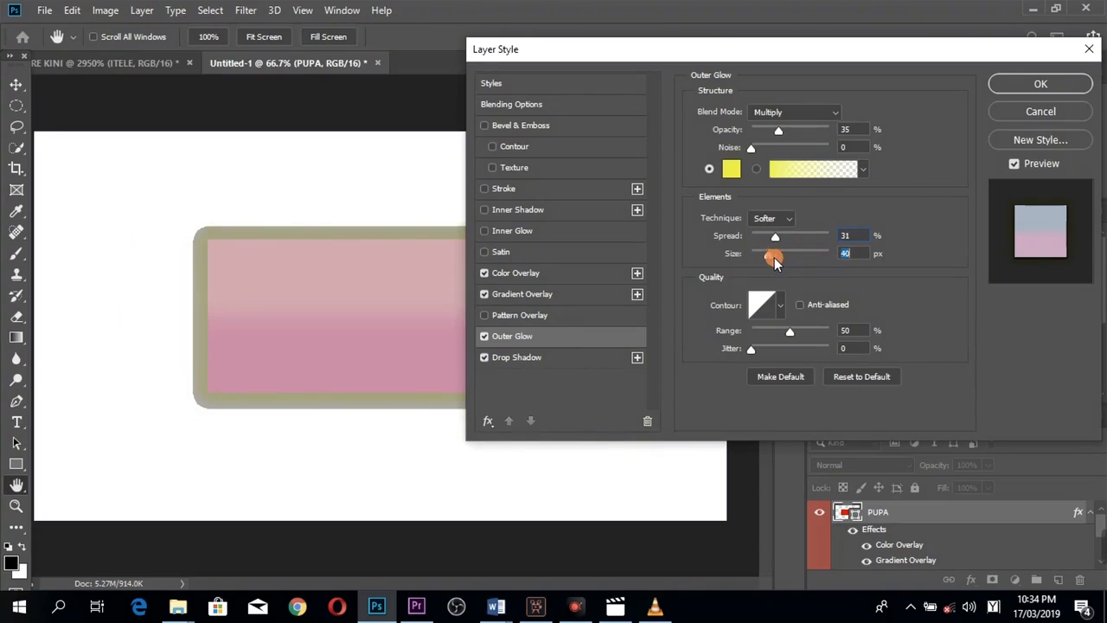
pyautogui.moveTo(821, 262)
pyautogui.mouseDown()
pyautogui.moveTo(762, 254)
pyautogui.moveTo(812, 256)
pyautogui.mouseUp()
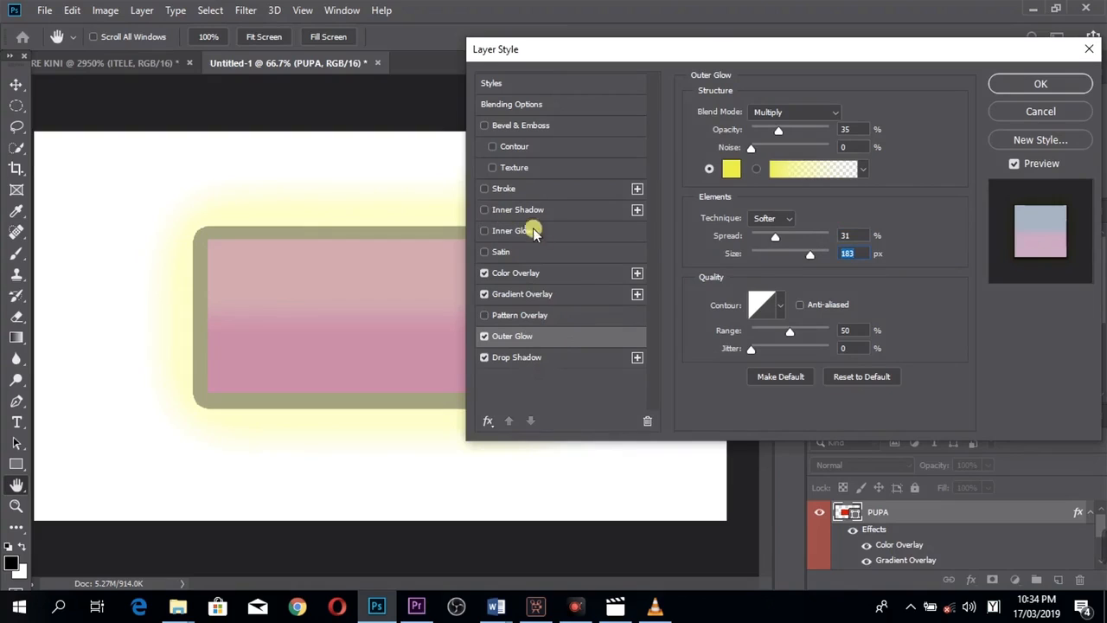
# Step: Enable Inner Shadow on the rectangle and change its shadow colour to red
pyautogui.click(486, 210)
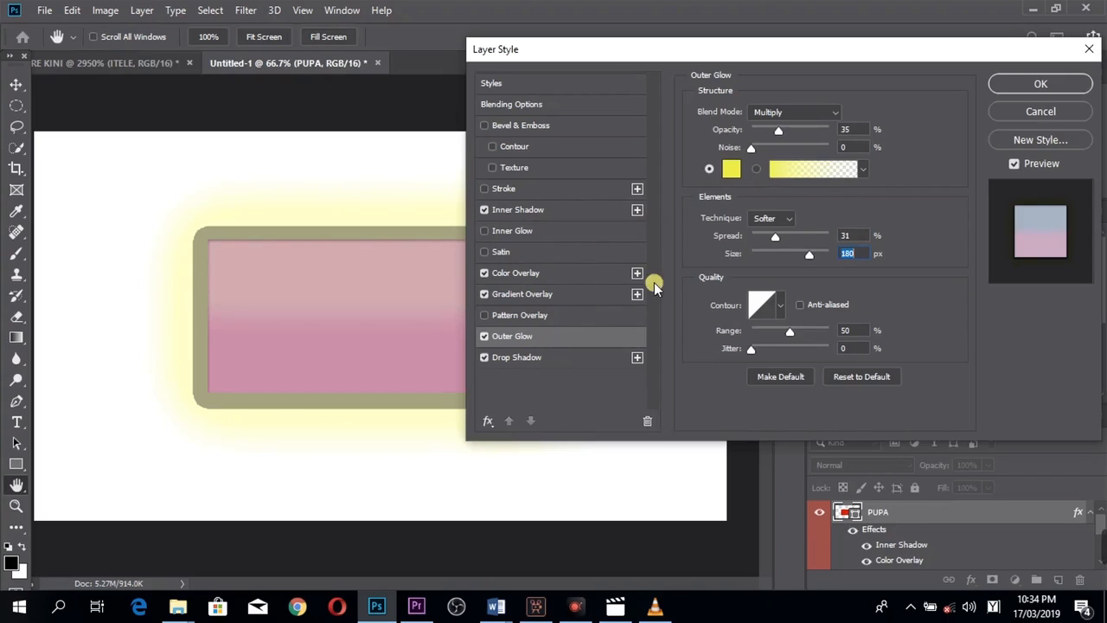
pyautogui.click(538, 209)
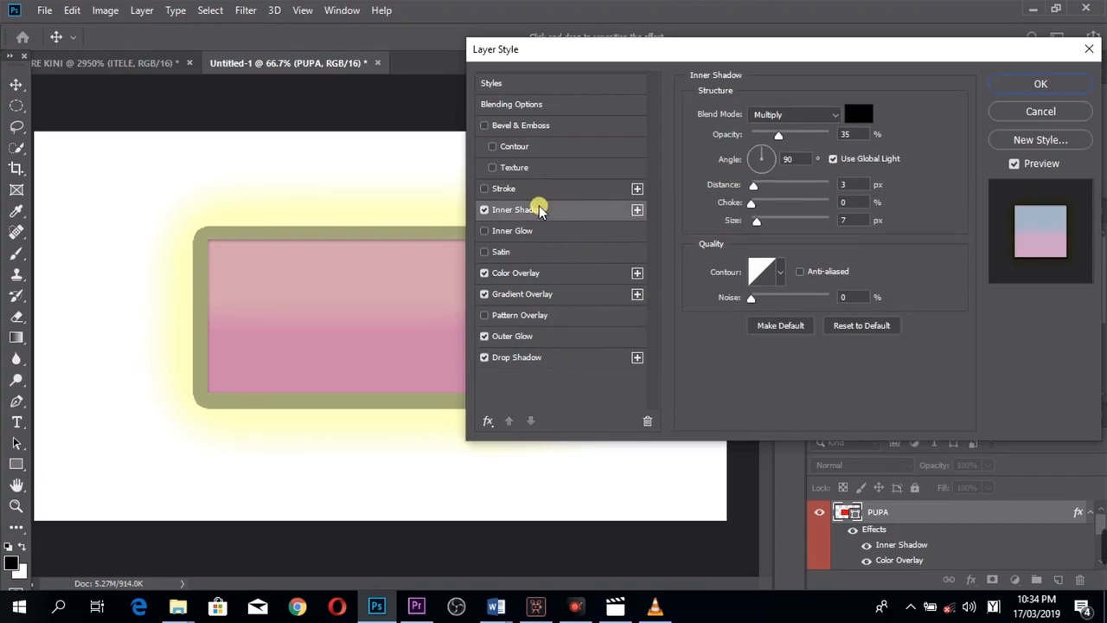
pyautogui.click(858, 113)
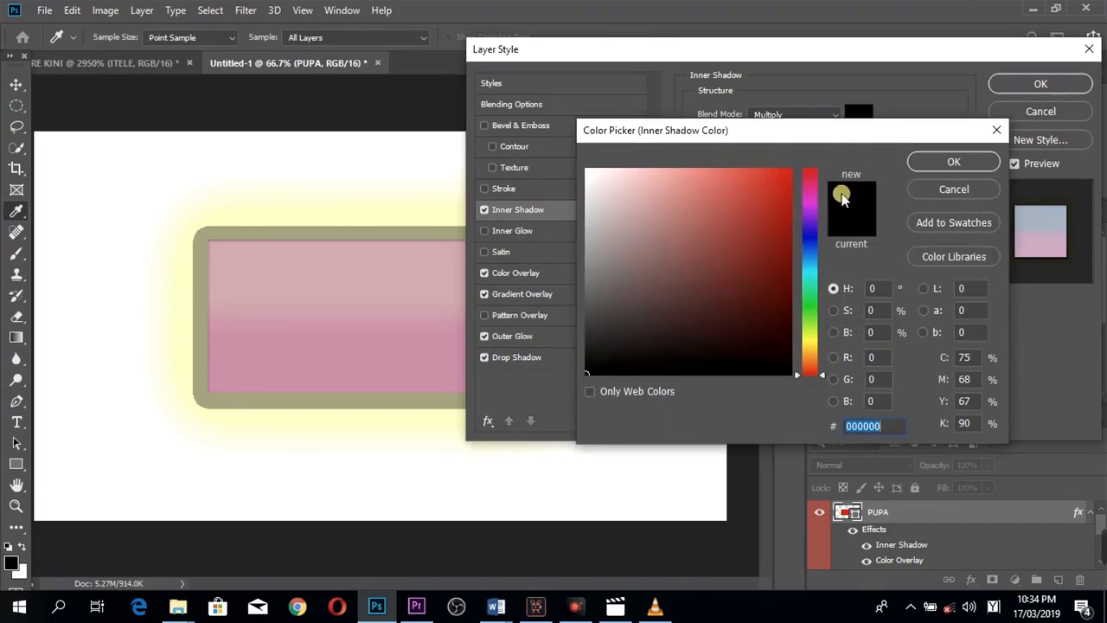
pyautogui.click(781, 173)
pyautogui.click(941, 161)
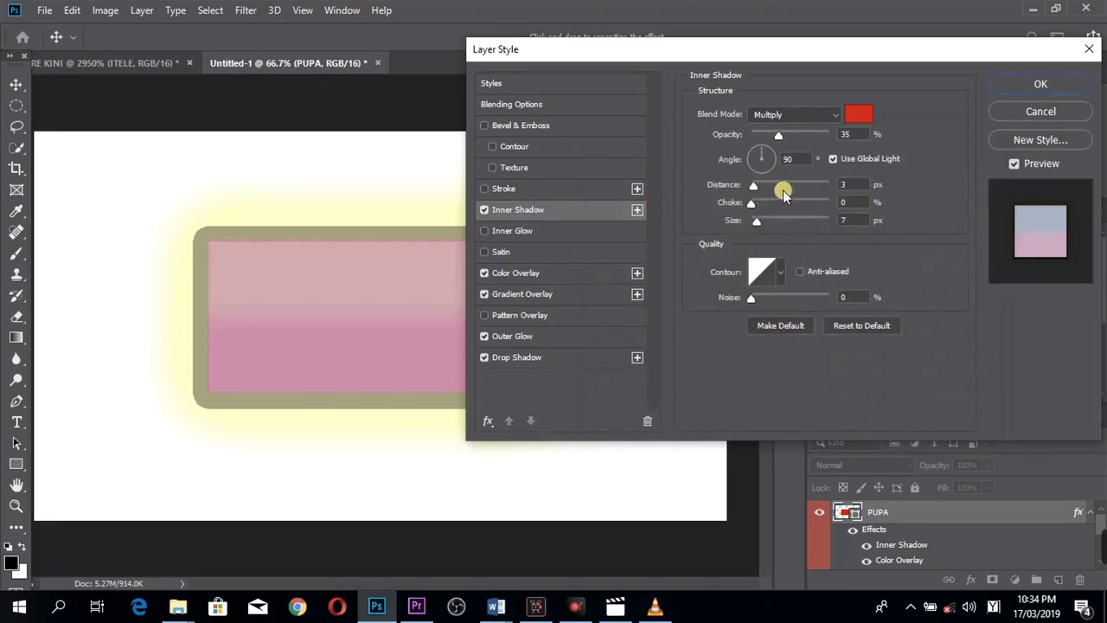
# Step: Set the inner shadow's distance to 73 px, choke to 56% and size to 21 px, and choose a curved contour preset
pyautogui.moveTo(754, 187)
pyautogui.mouseDown()
pyautogui.moveTo(811, 187)
pyautogui.moveTo(756, 188)
pyautogui.moveTo(802, 196)
pyautogui.moveTo(768, 211)
pyautogui.moveTo(821, 215)
pyautogui.moveTo(764, 224)
pyautogui.moveTo(816, 225)
pyautogui.moveTo(764, 226)
pyautogui.mouseUp()
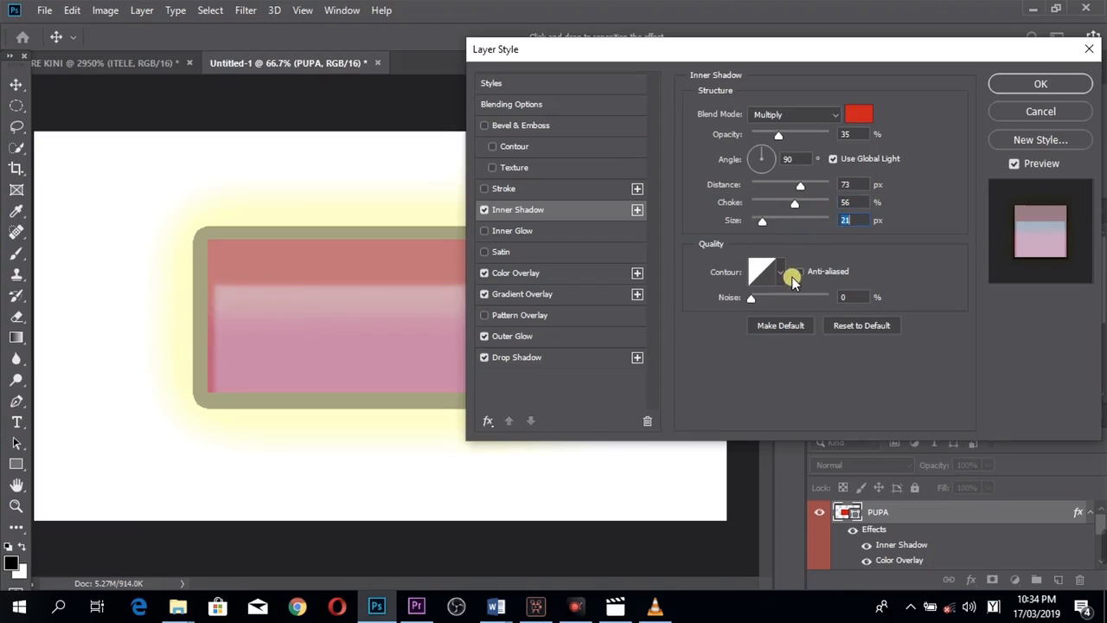
pyautogui.click(781, 278)
pyautogui.click(740, 308)
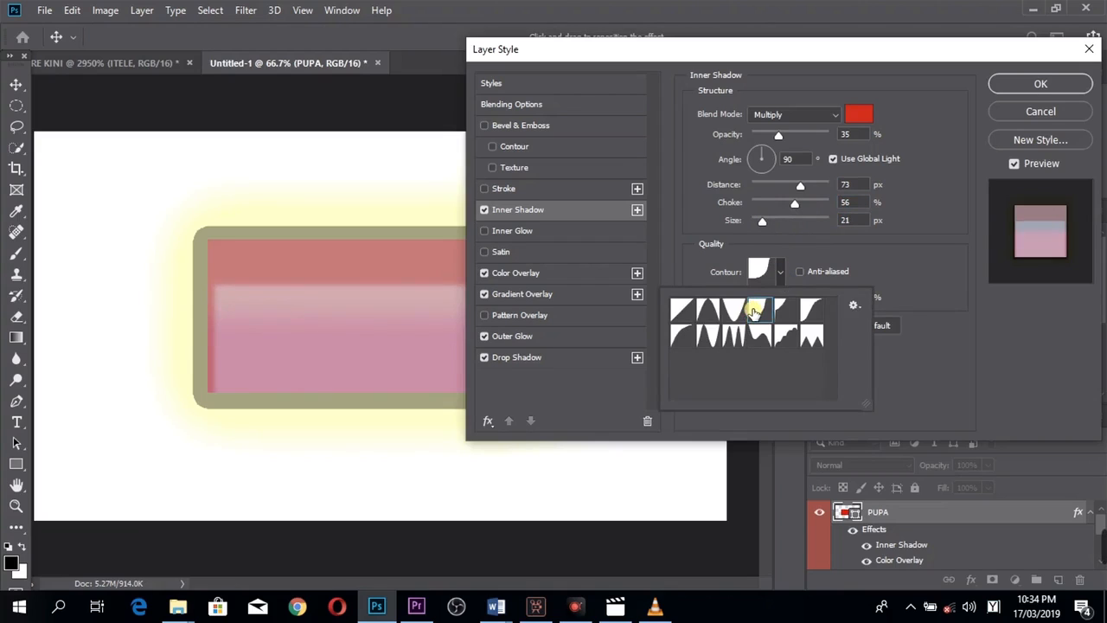
# Step: Try several contour presets for the inner shadow, ending on the rounded-steps contour
pyautogui.click(734, 309)
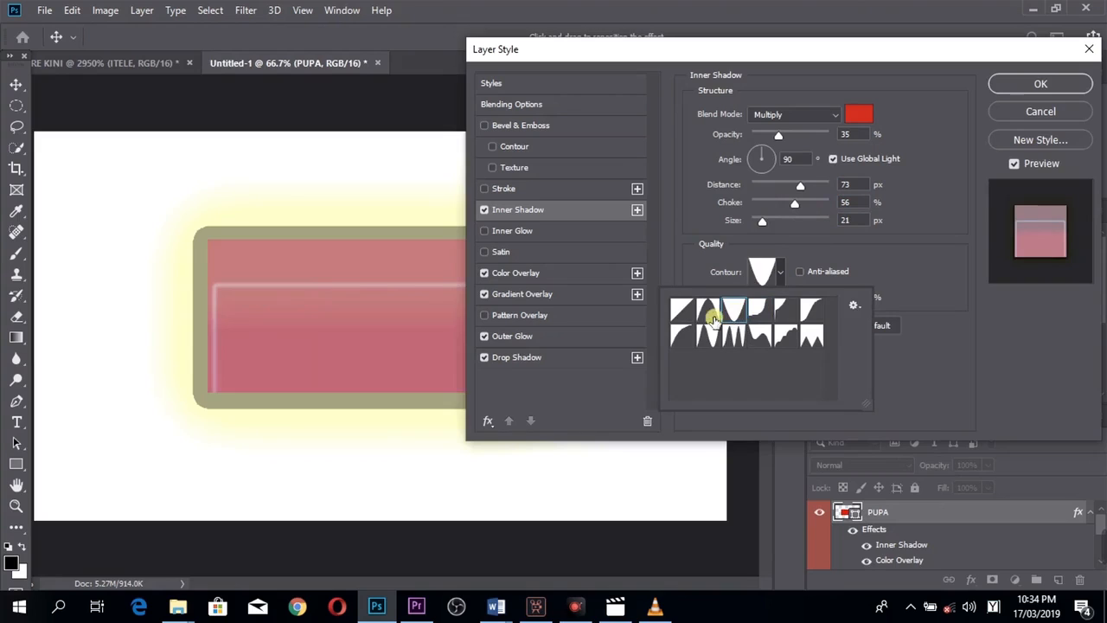
pyautogui.click(707, 335)
pyautogui.click(734, 336)
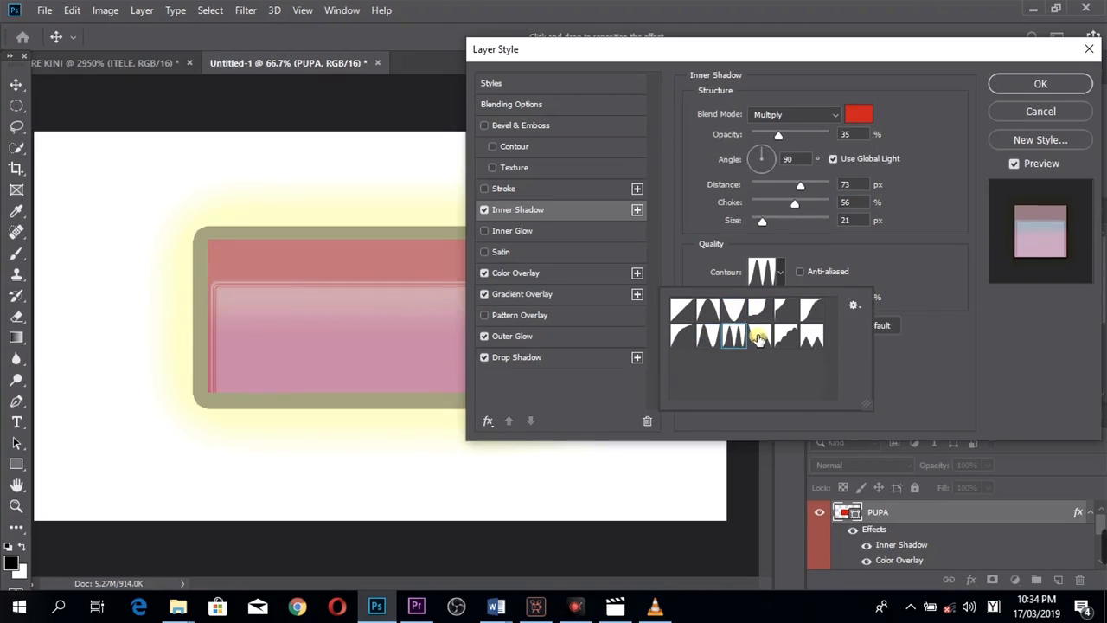
pyautogui.click(759, 337)
pyautogui.click(783, 334)
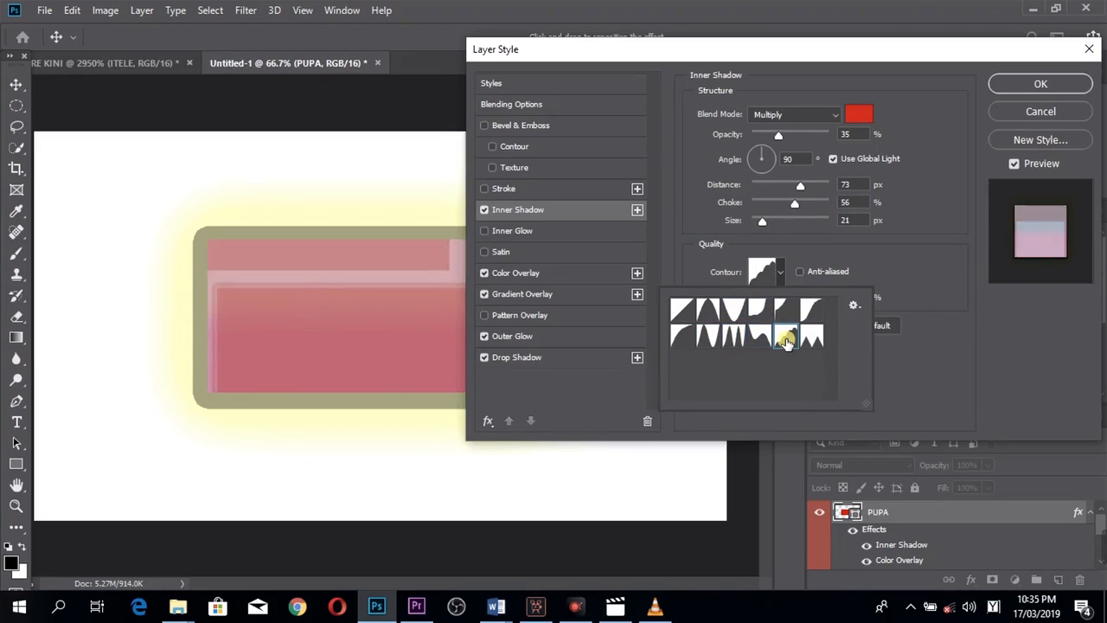
# Step: Try the Screen, Hard Mix and Subtract blend modes on the inner shadow, ending on Saturation
pyautogui.click(832, 114)
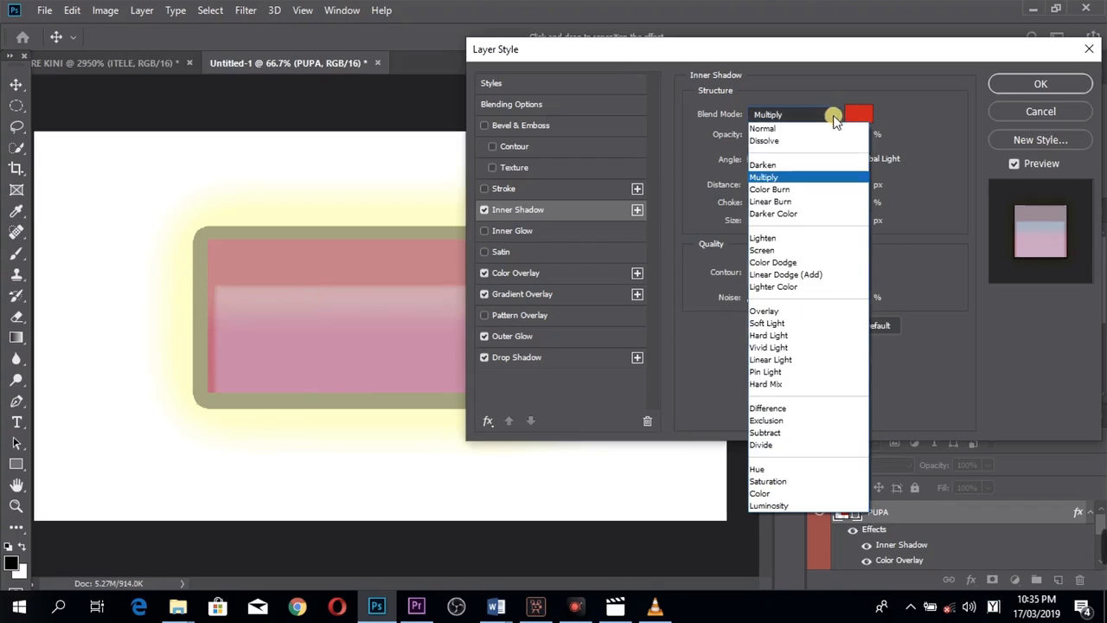
pyautogui.click(764, 250)
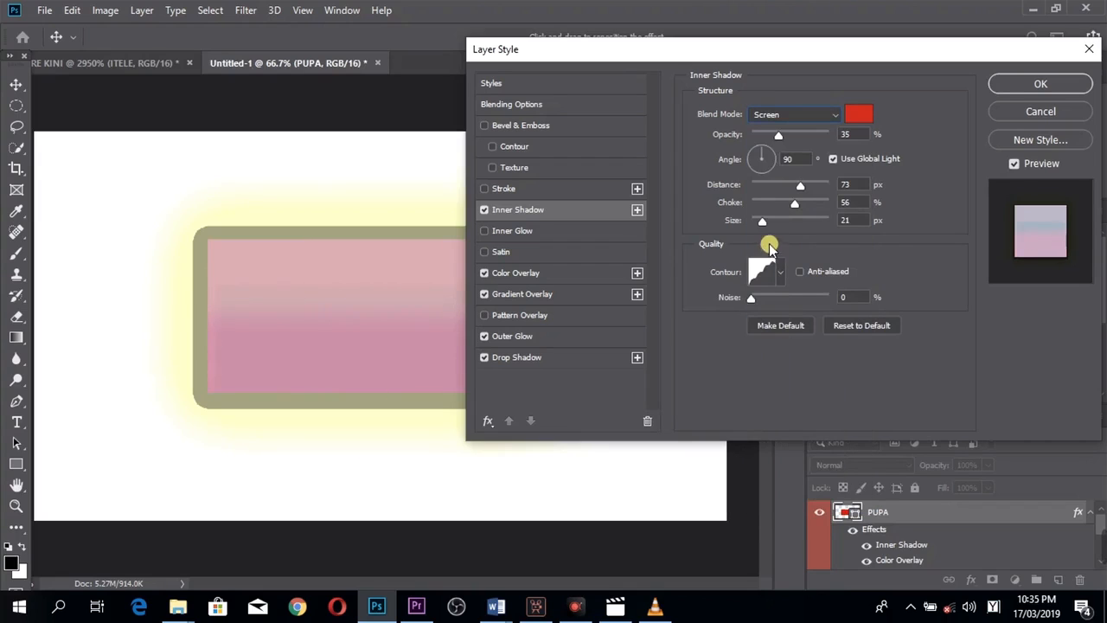
pyautogui.click(824, 115)
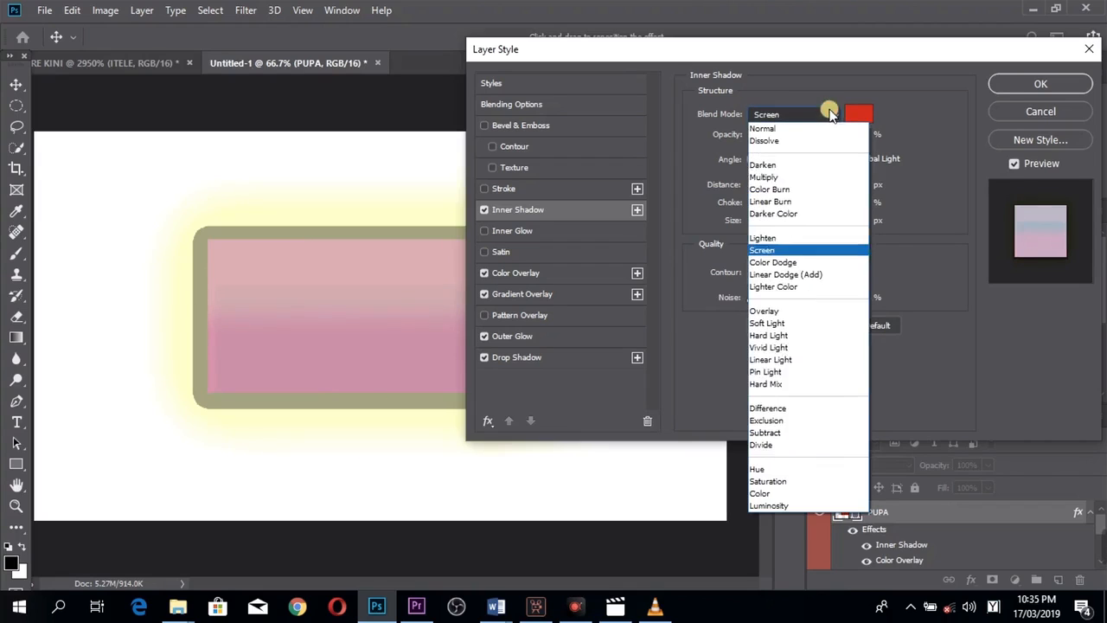
pyautogui.click(764, 385)
pyautogui.click(836, 114)
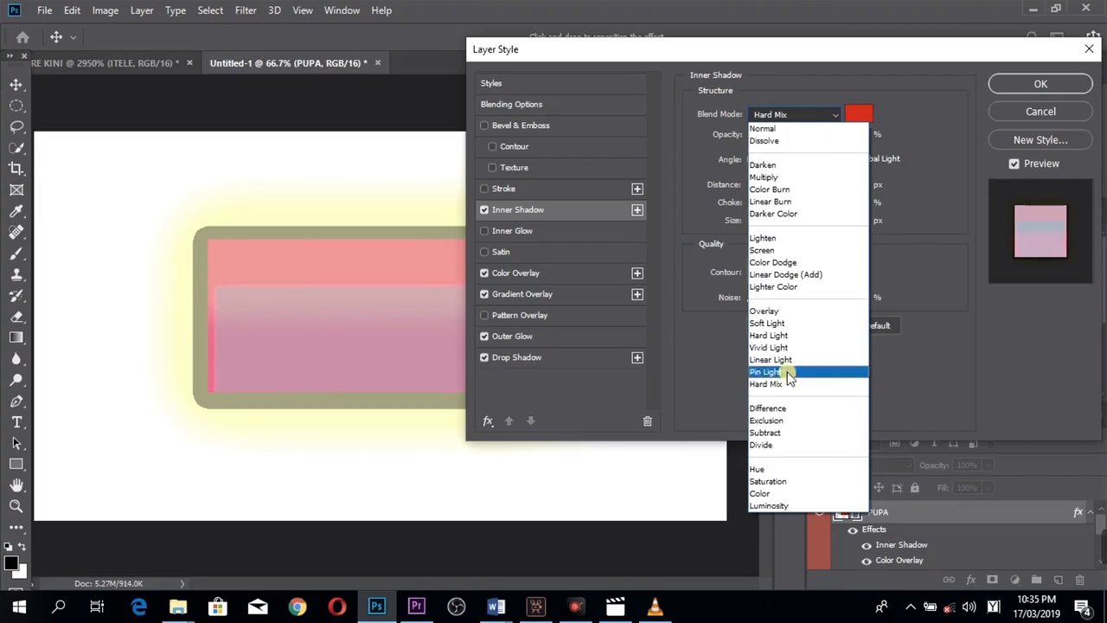
pyautogui.click(765, 432)
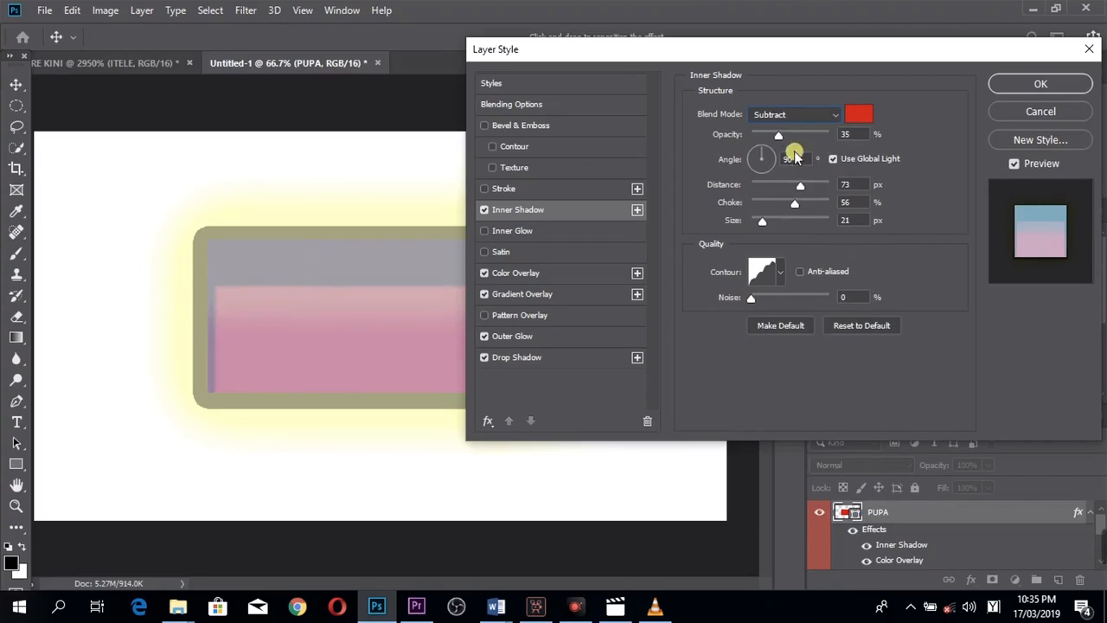
pyautogui.click(837, 121)
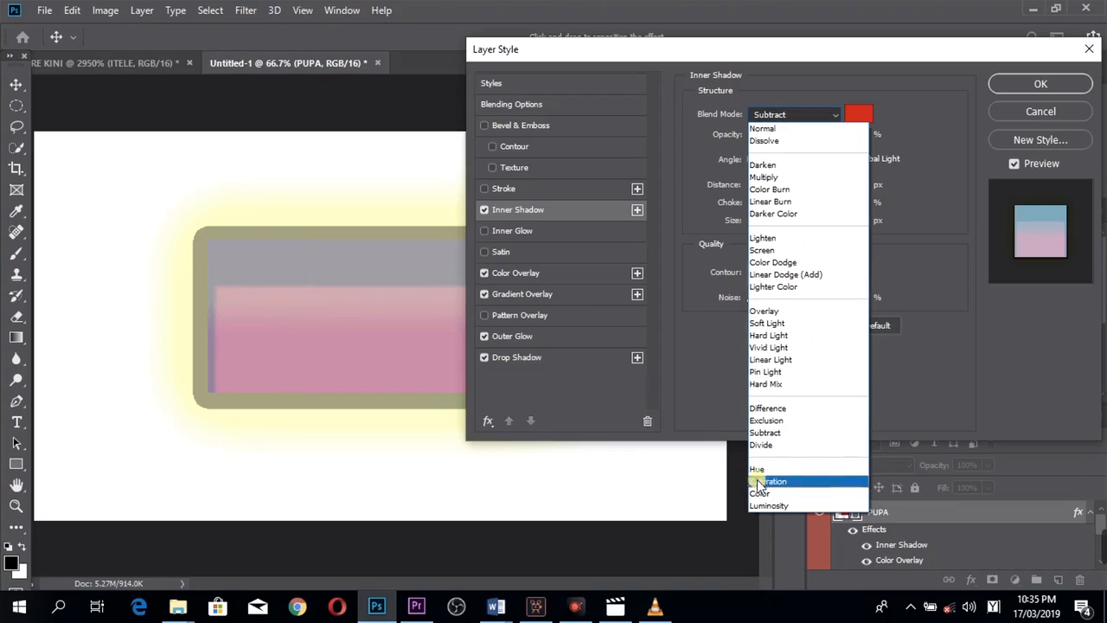
pyautogui.click(780, 489)
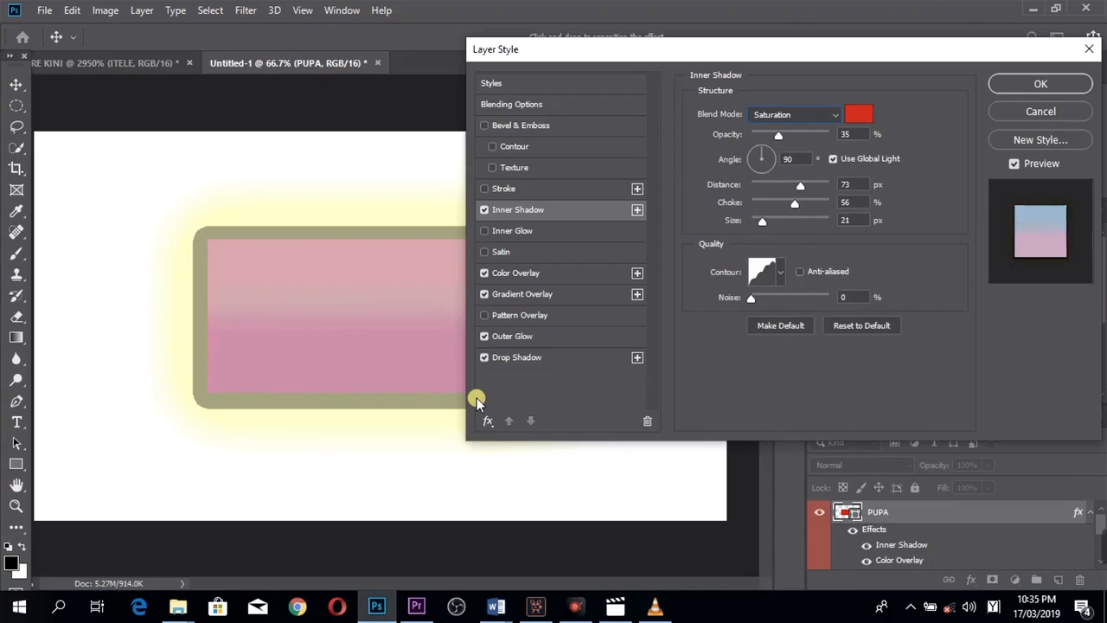
# Step: Enable Pattern Overlay on the rectangle and display its settings
pyautogui.click(484, 316)
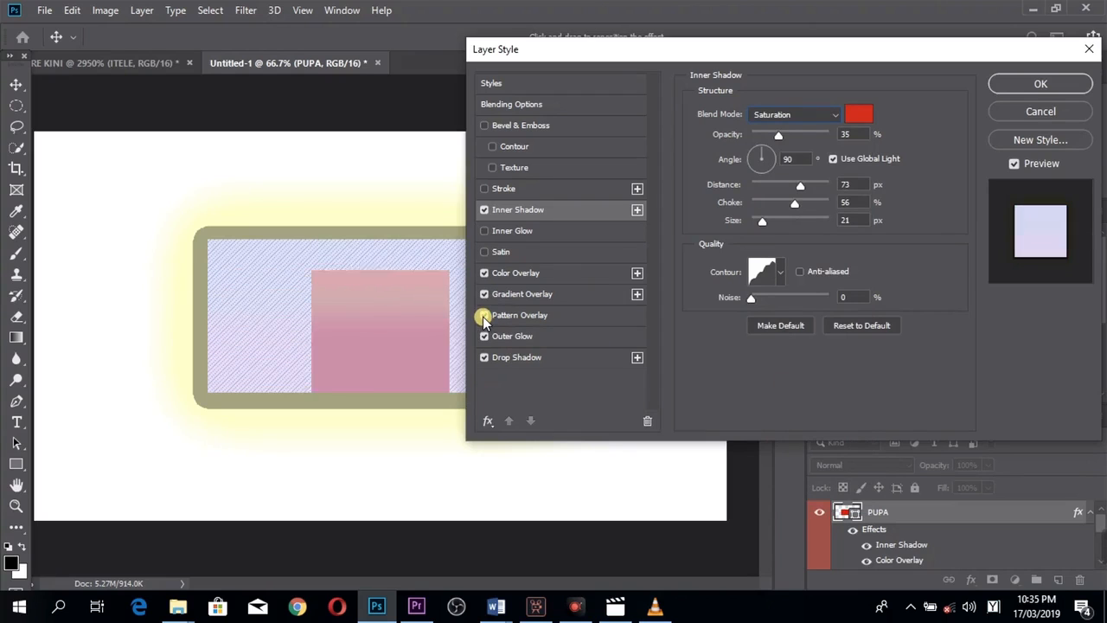
pyautogui.click(535, 292)
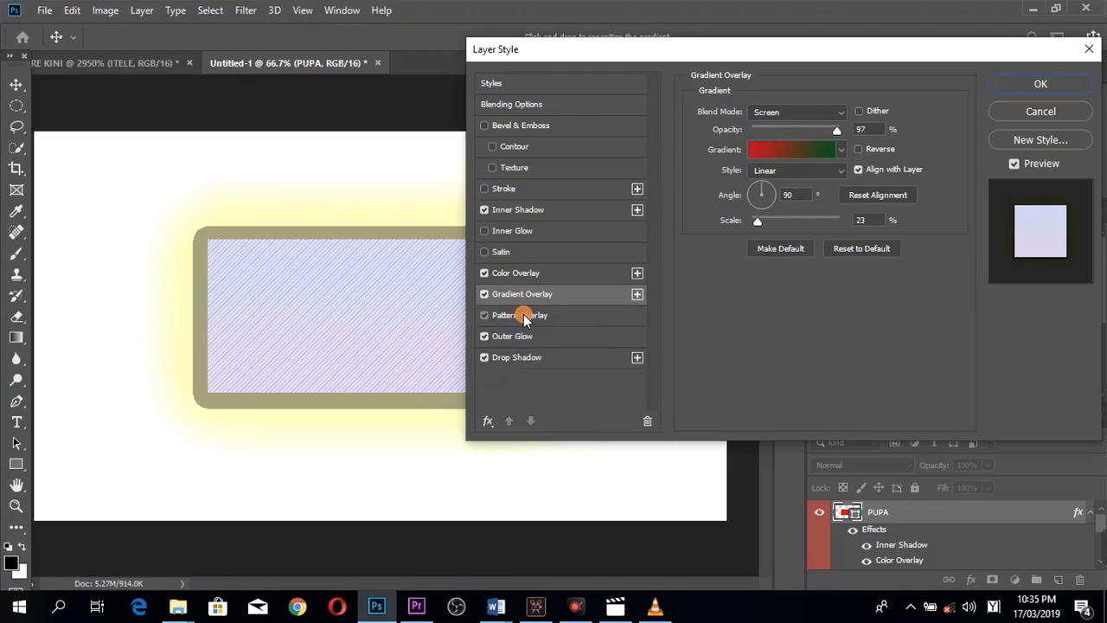
pyautogui.click(524, 317)
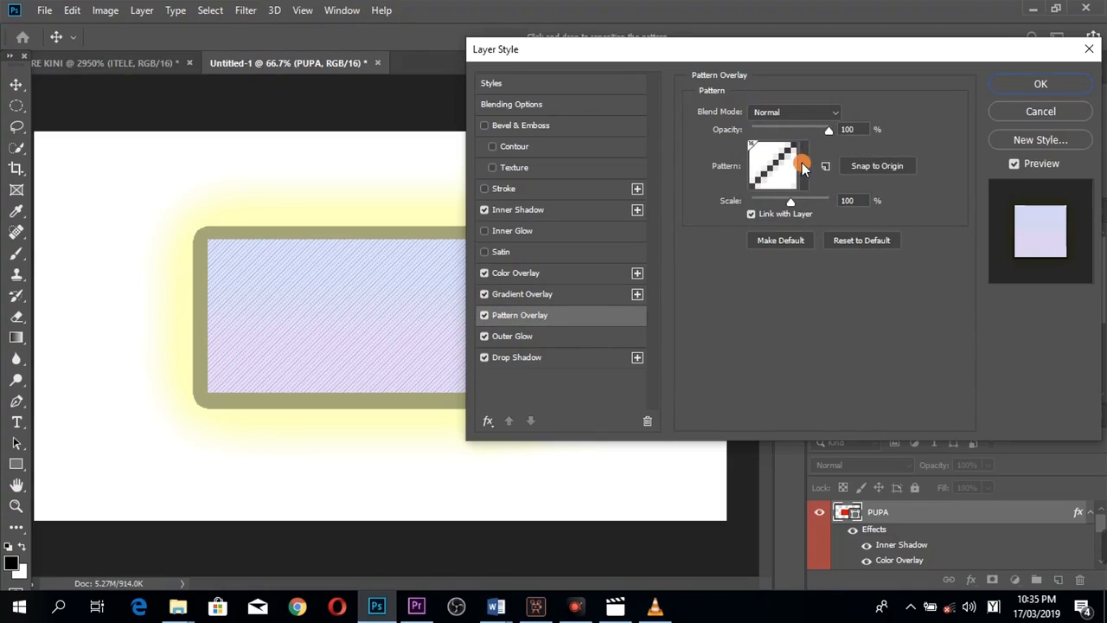
# Step: Try out various overlay patterns on the rectangle, including the dark blue one, ending on the yellow floral pattern
pyautogui.click(802, 166)
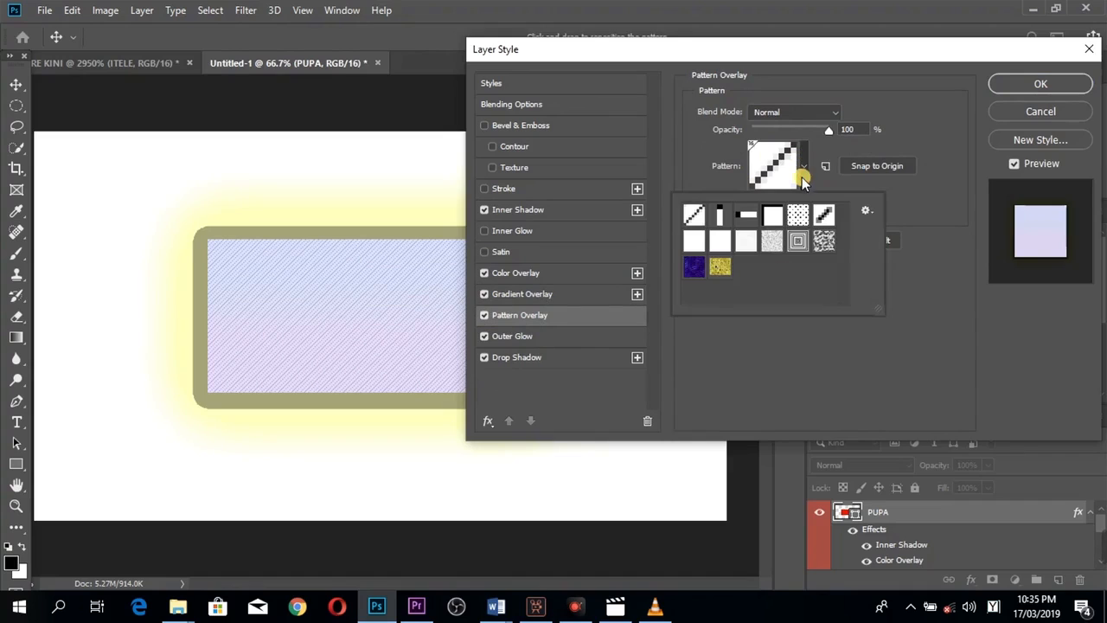
pyautogui.click(821, 243)
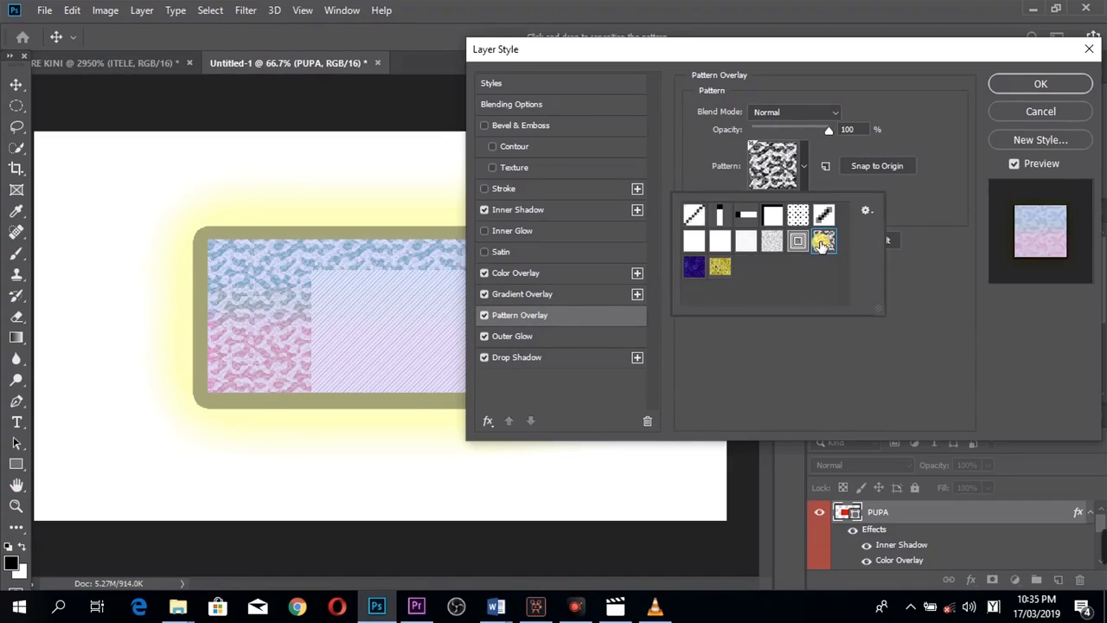
pyautogui.click(694, 269)
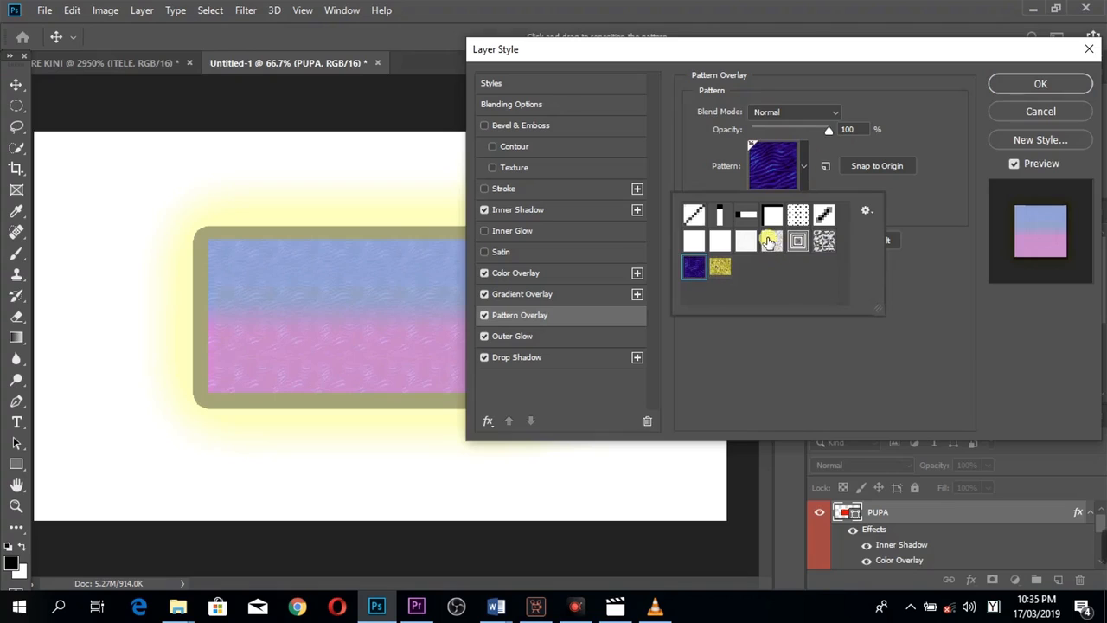
pyautogui.click(768, 242)
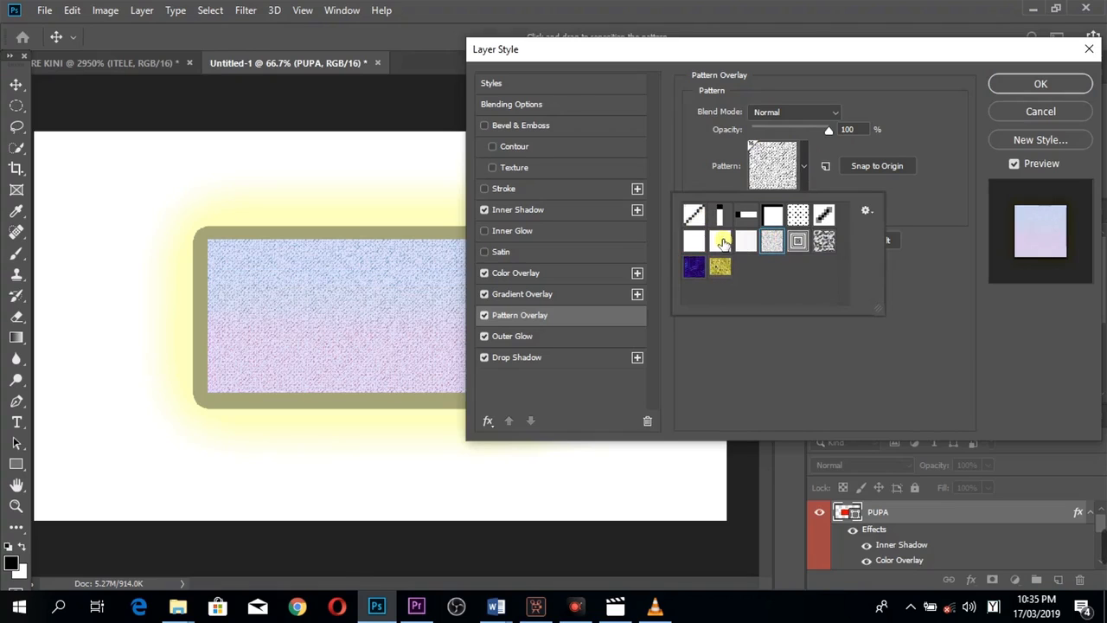
pyautogui.click(720, 242)
pyautogui.click(719, 267)
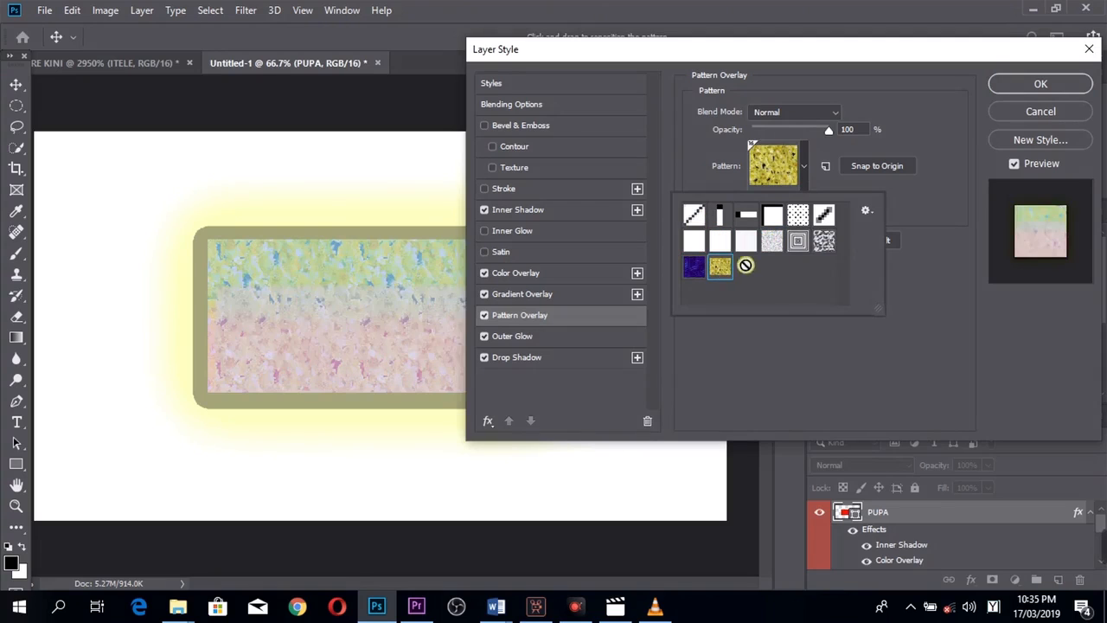
pyautogui.click(822, 212)
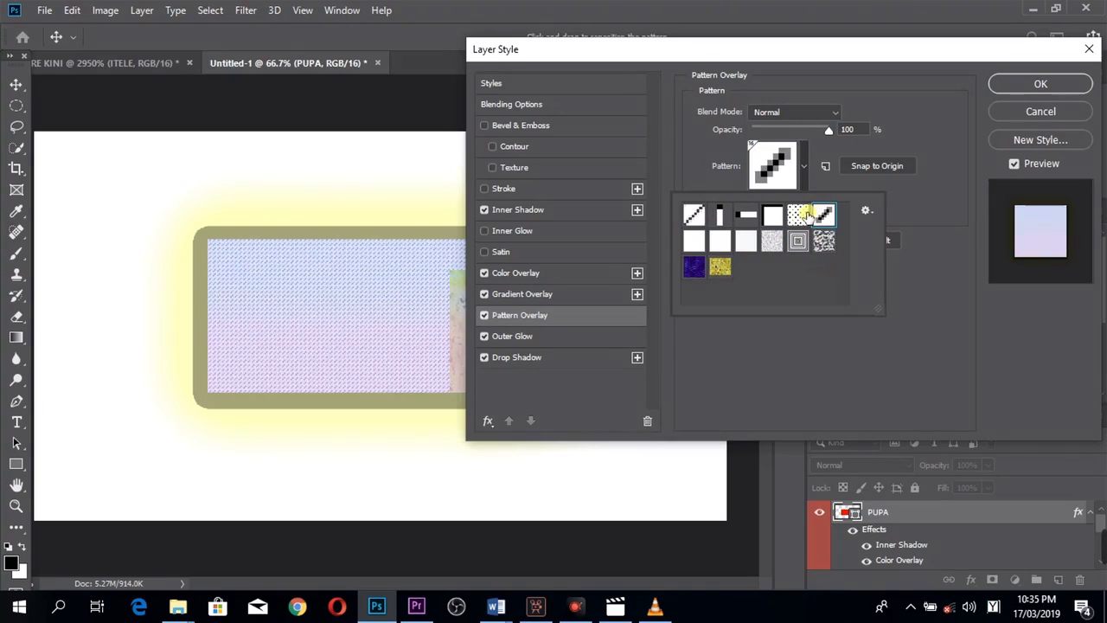
pyautogui.click(798, 214)
pyautogui.click(720, 266)
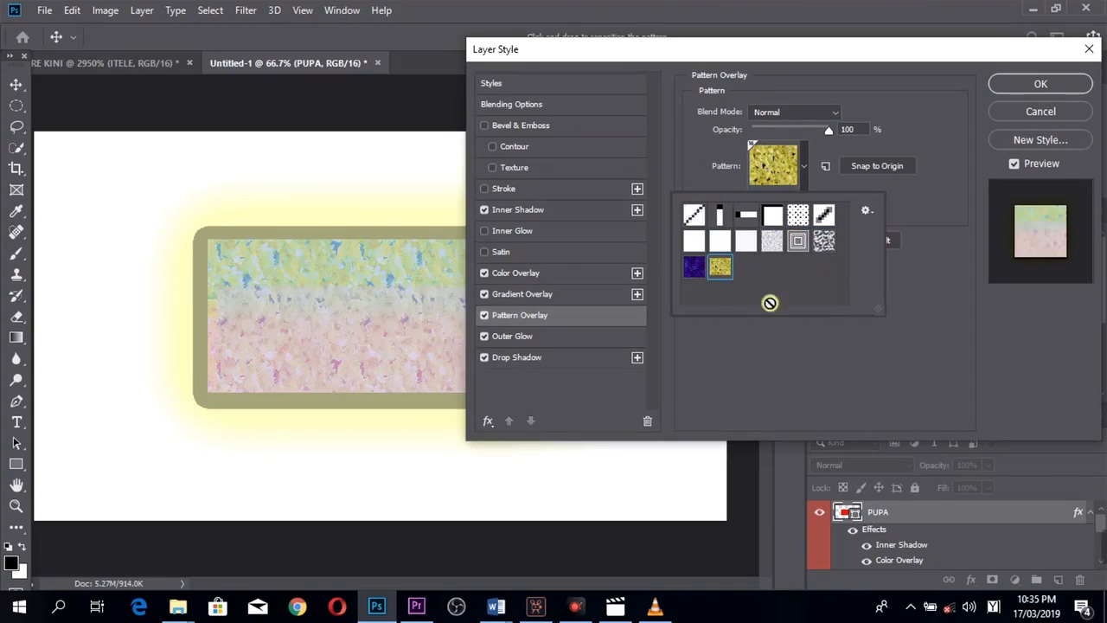
# Step: Enable Satin on the rectangle and change the overlay pattern to the concentric squares after trying two others
pyautogui.click(485, 251)
pyautogui.click(484, 252)
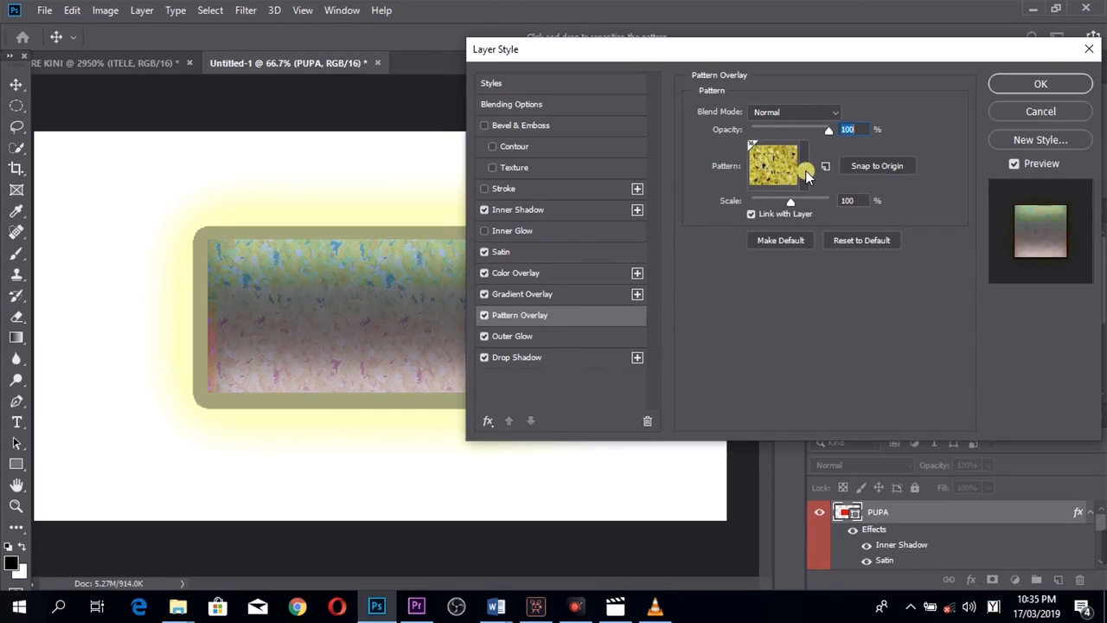
pyautogui.click(805, 174)
pyautogui.click(697, 269)
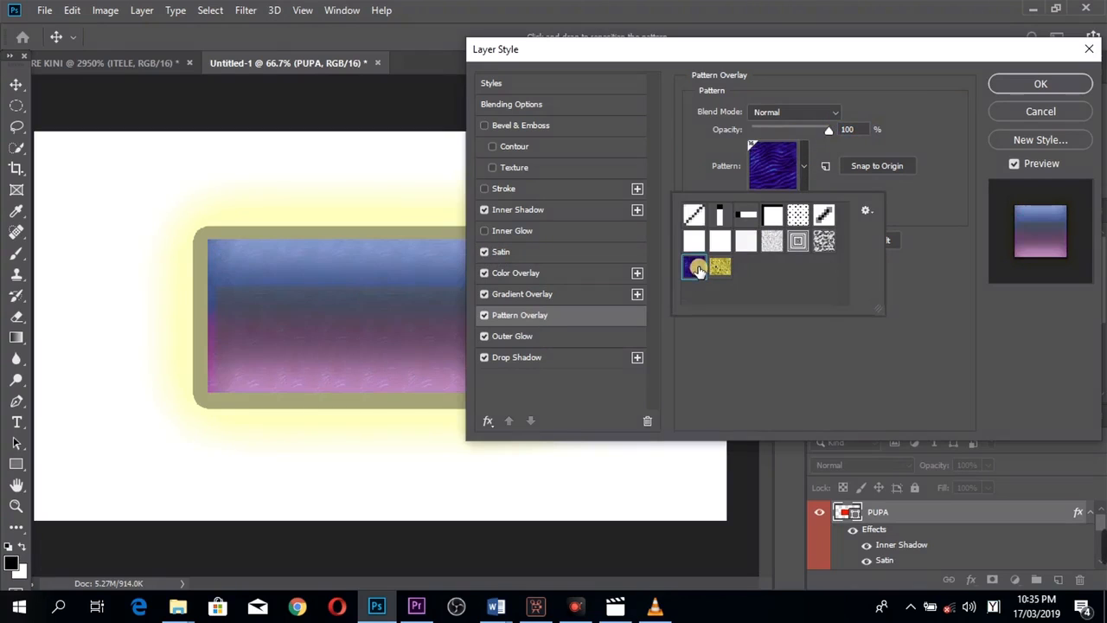
pyautogui.click(746, 240)
pyautogui.click(799, 241)
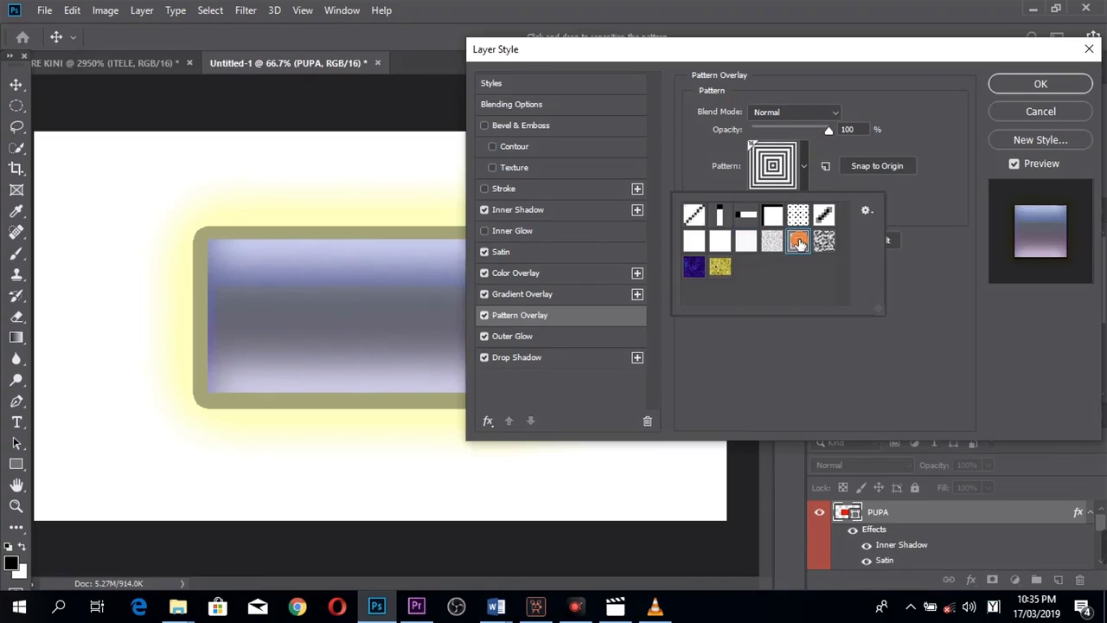
# Step: Try the Multiply blend mode on the pattern overlay, and settle on Vivid Light
pyautogui.click(830, 110)
pyautogui.click(776, 180)
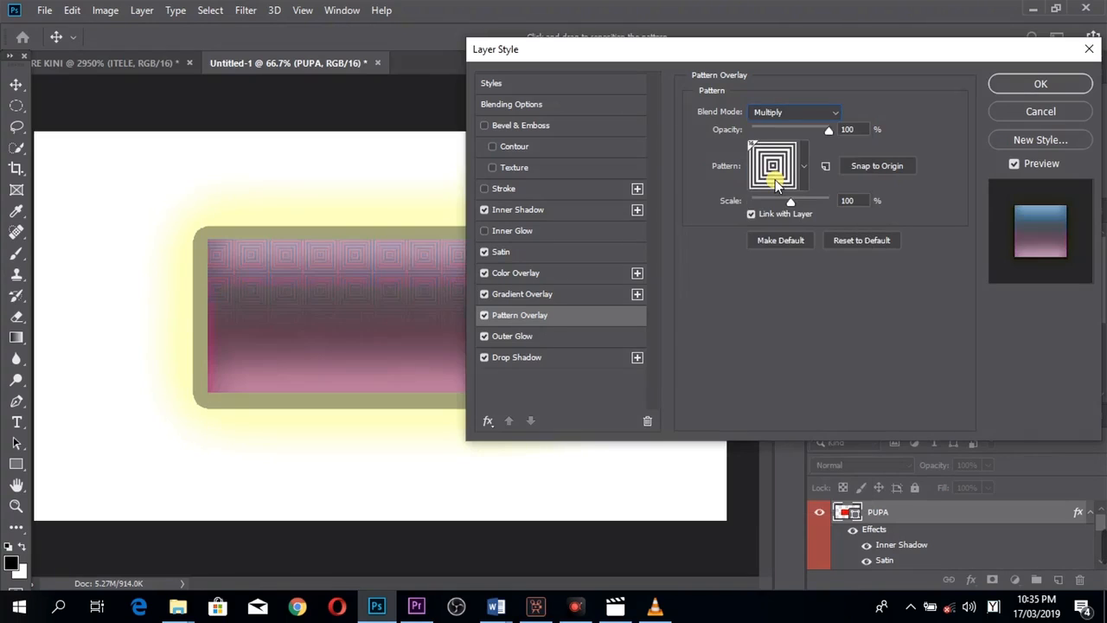
pyautogui.click(828, 112)
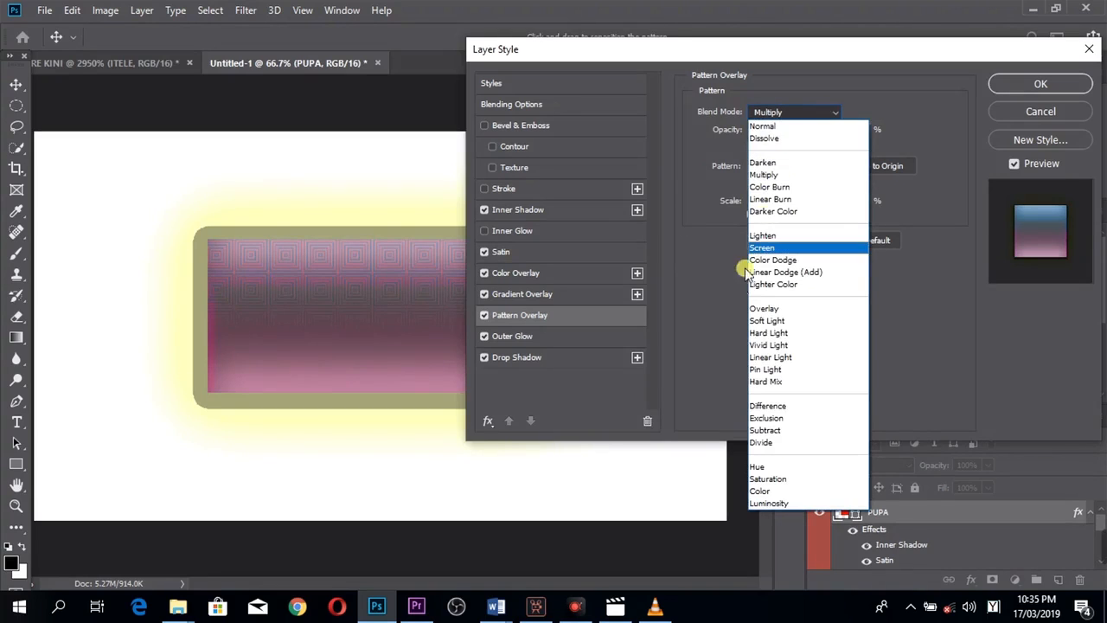
pyautogui.click(777, 341)
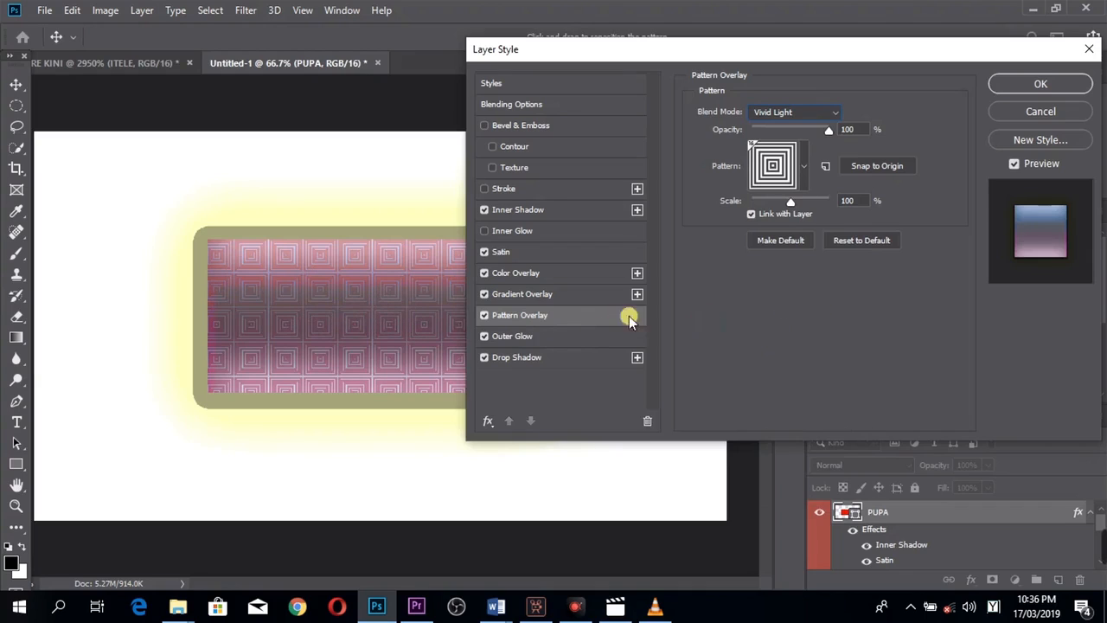
# Step: Enable Bevel & Emboss with Contour and Texture, scale the overlay pattern to 381%, and apply the layer styles
pyautogui.click(491, 147)
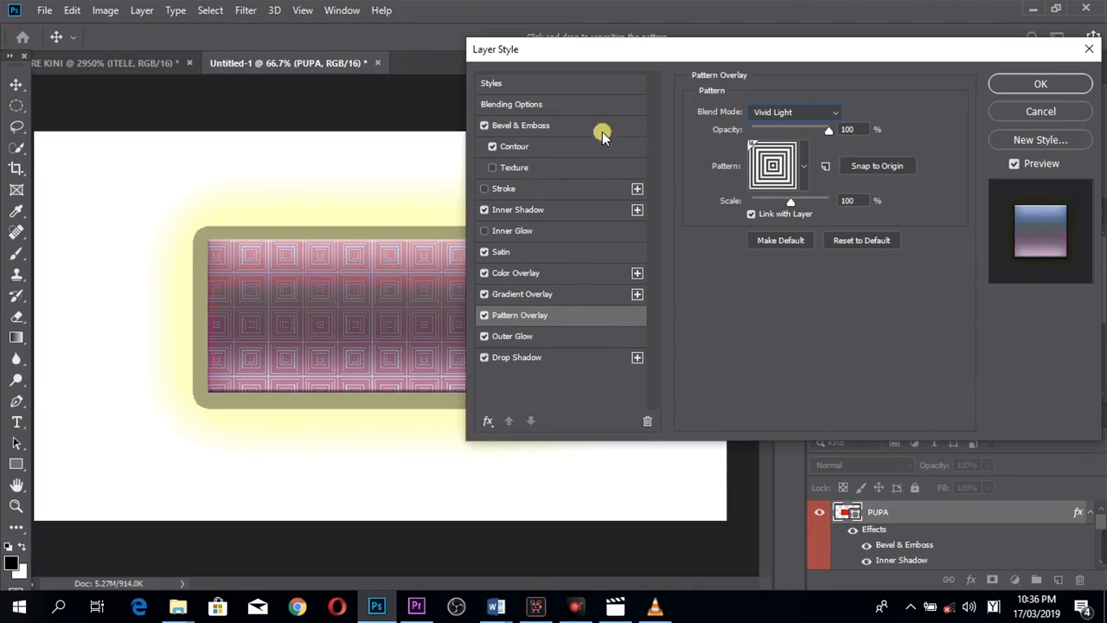
pyautogui.click(493, 168)
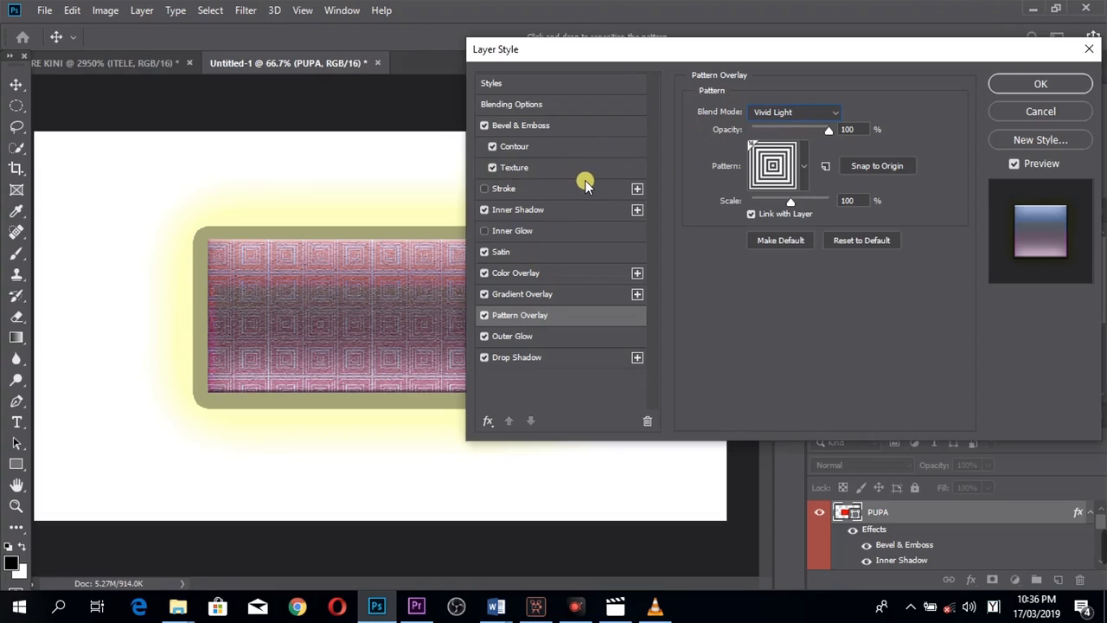
pyautogui.moveTo(790, 203)
pyautogui.mouseDown()
pyautogui.moveTo(772, 212)
pyautogui.moveTo(802, 210)
pyautogui.mouseUp()
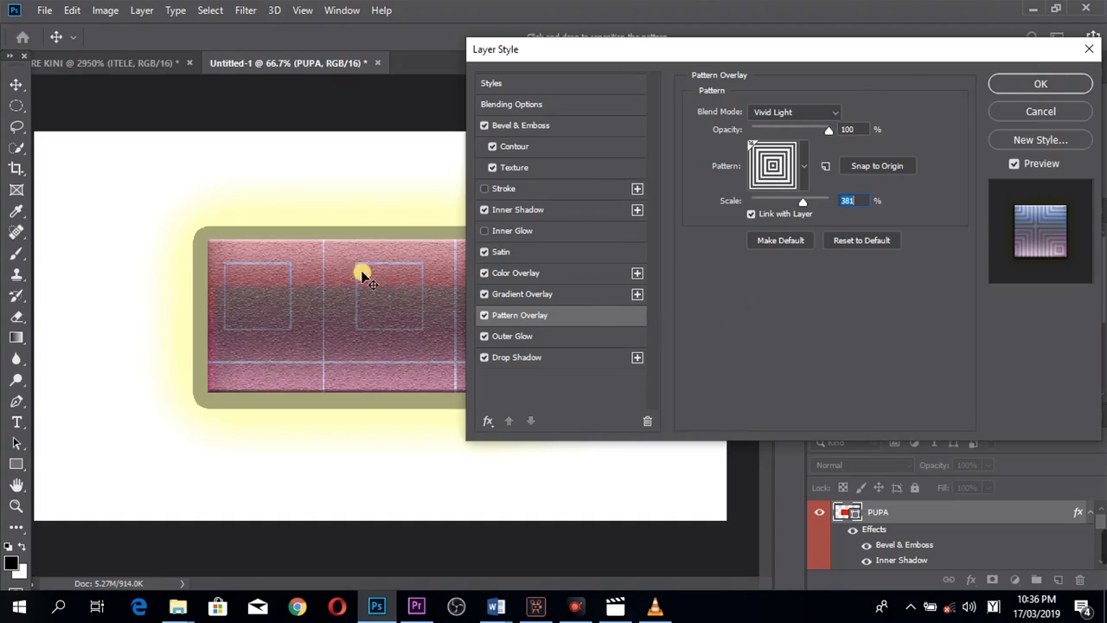
pyautogui.click(1031, 85)
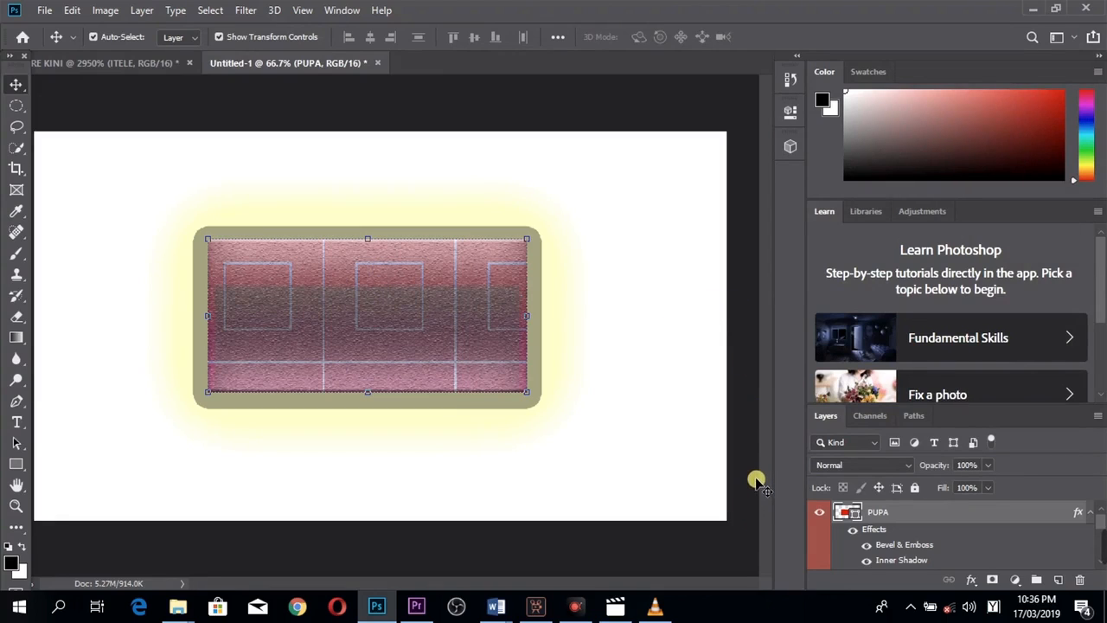
# Step: Hide and show all effects of the PUPA layer twice to compare the rectangle with and without styles
pyautogui.scroll(-3, 963, 536)
pyautogui.scroll(3, 961, 538)
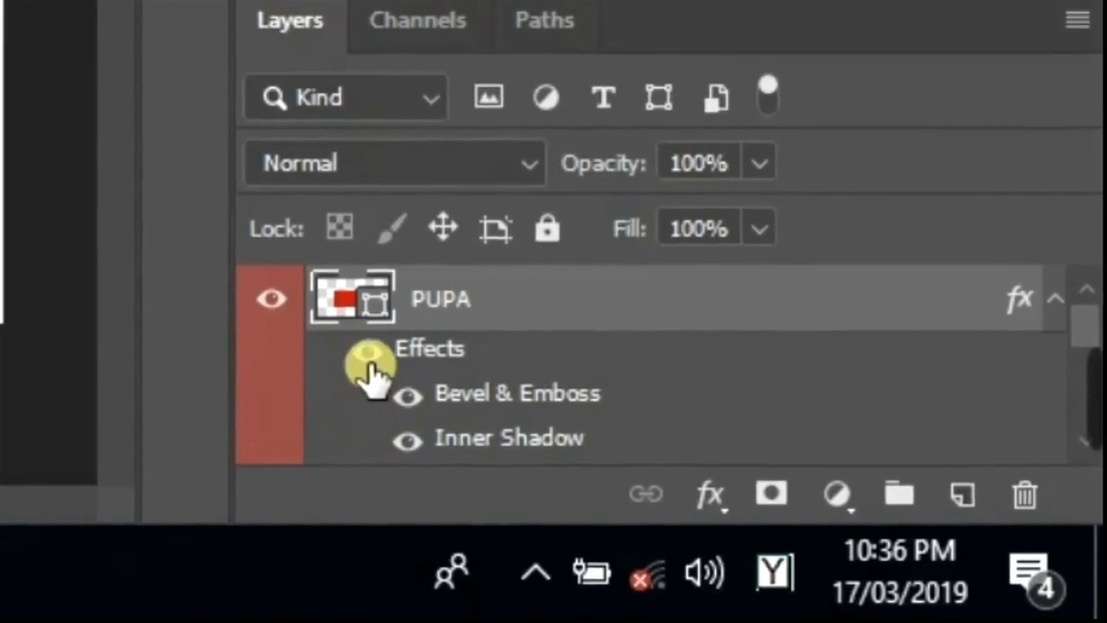
pyautogui.click(296, 329)
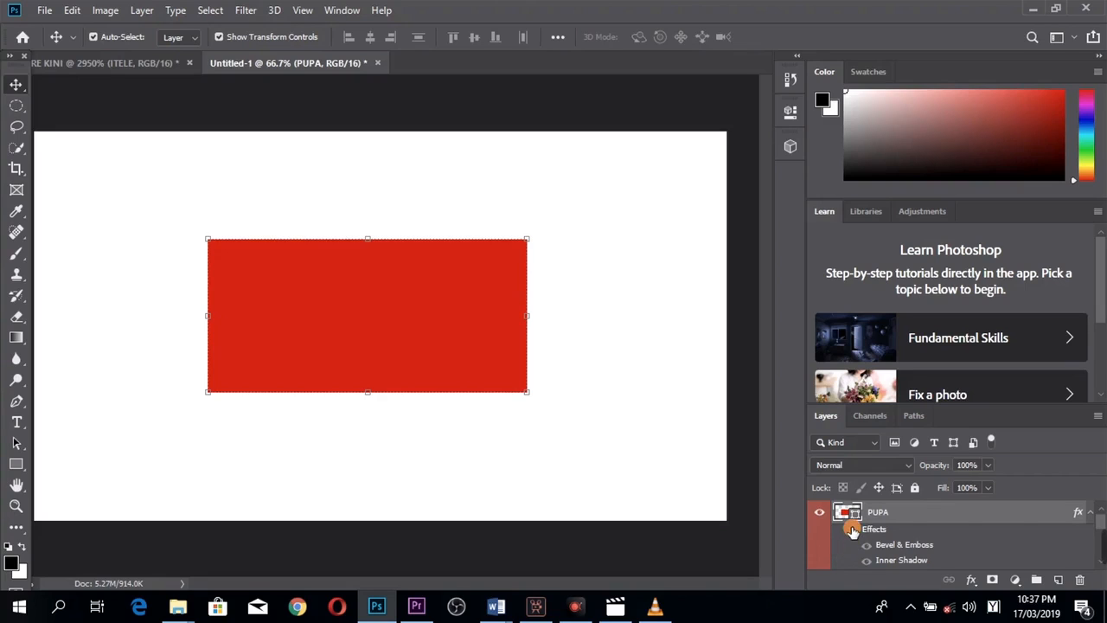
pyautogui.click(852, 529)
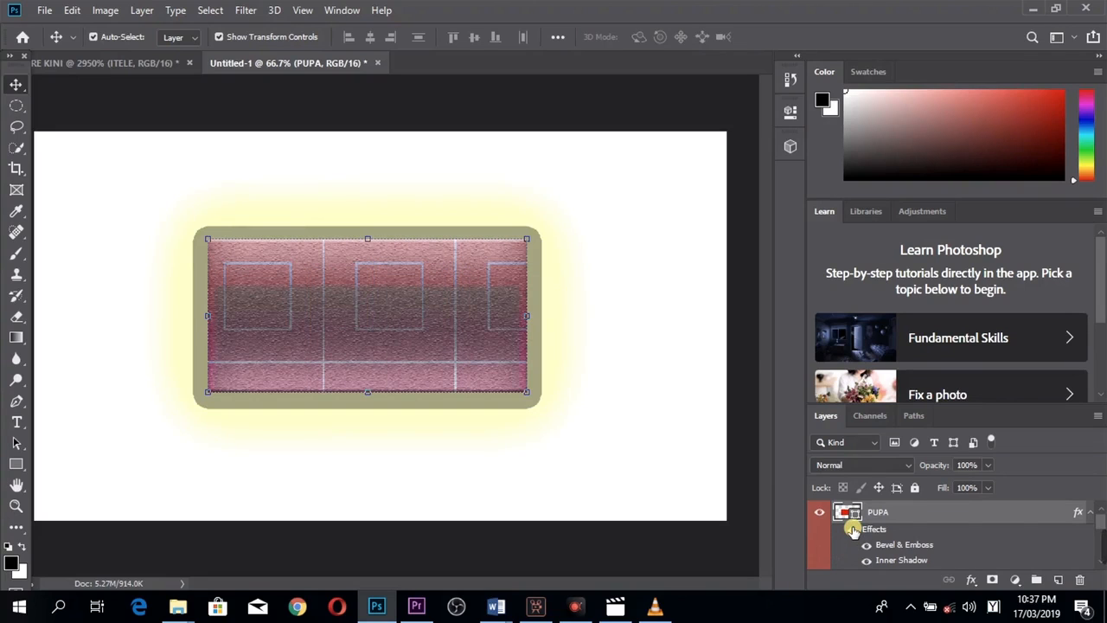
pyautogui.click(853, 529)
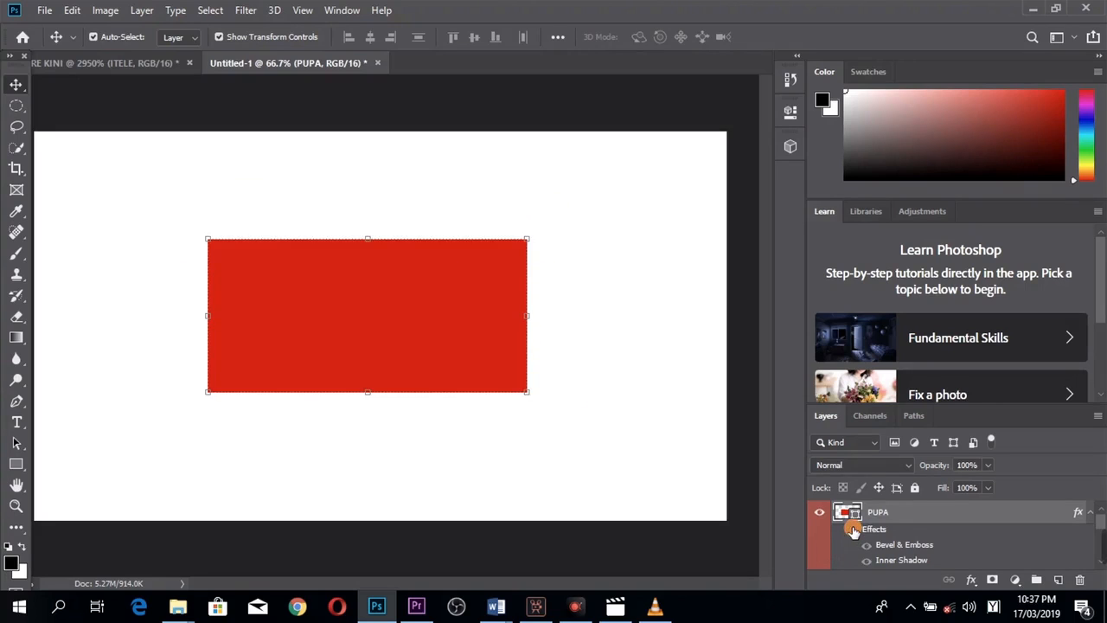
pyautogui.click(853, 529)
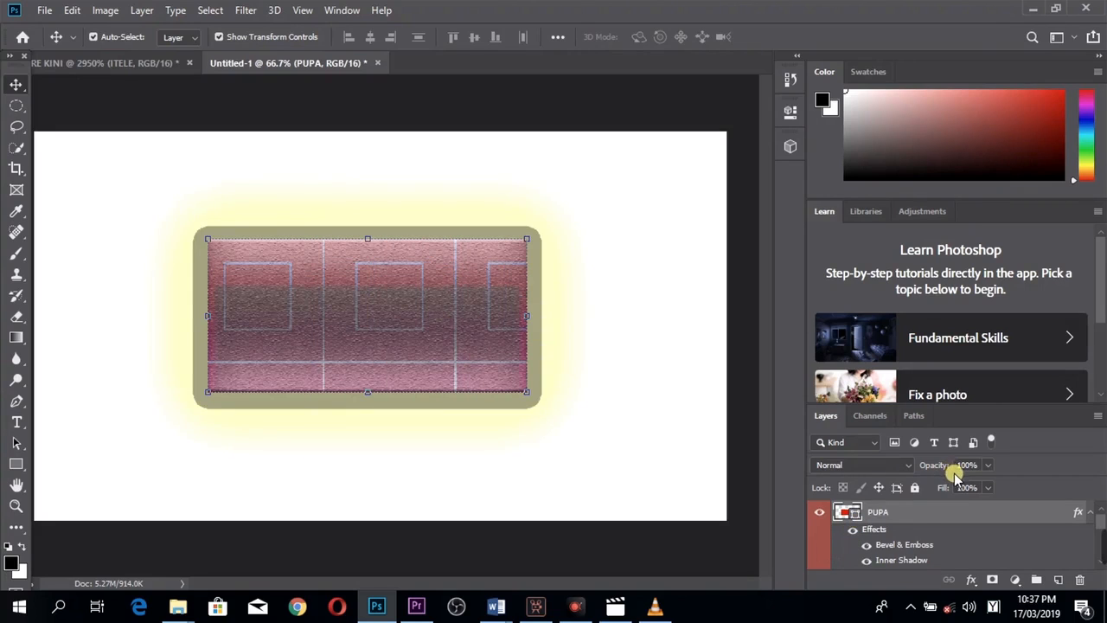
# Step: Hide the ITELE background layer and show it again to check the styled rectangle over transparency
pyautogui.scroll(-3, 880, 538)
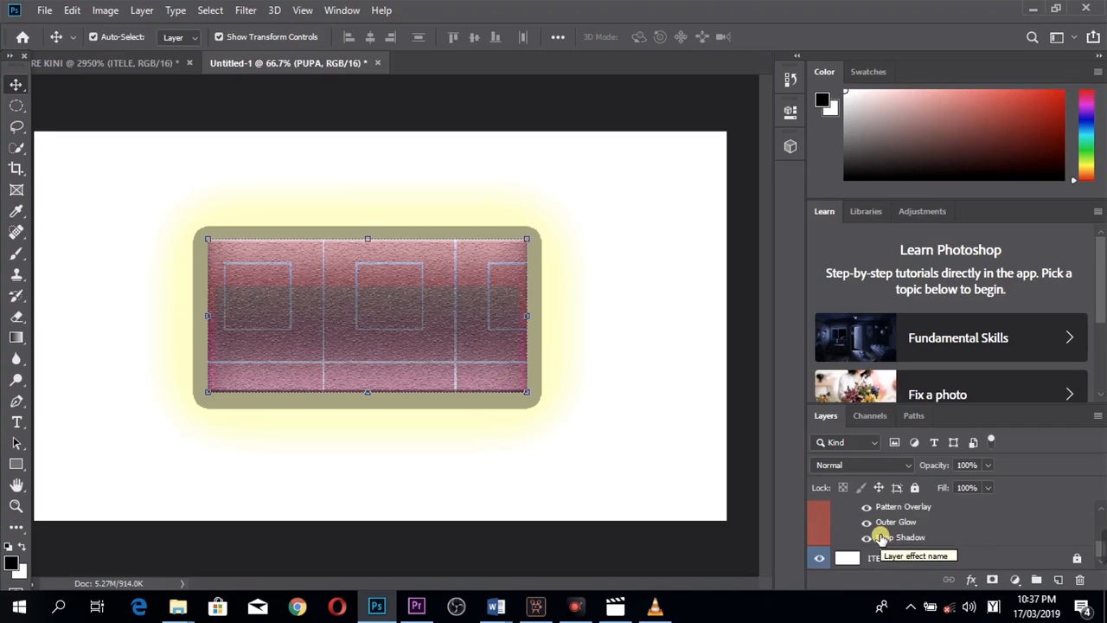
pyautogui.click(818, 558)
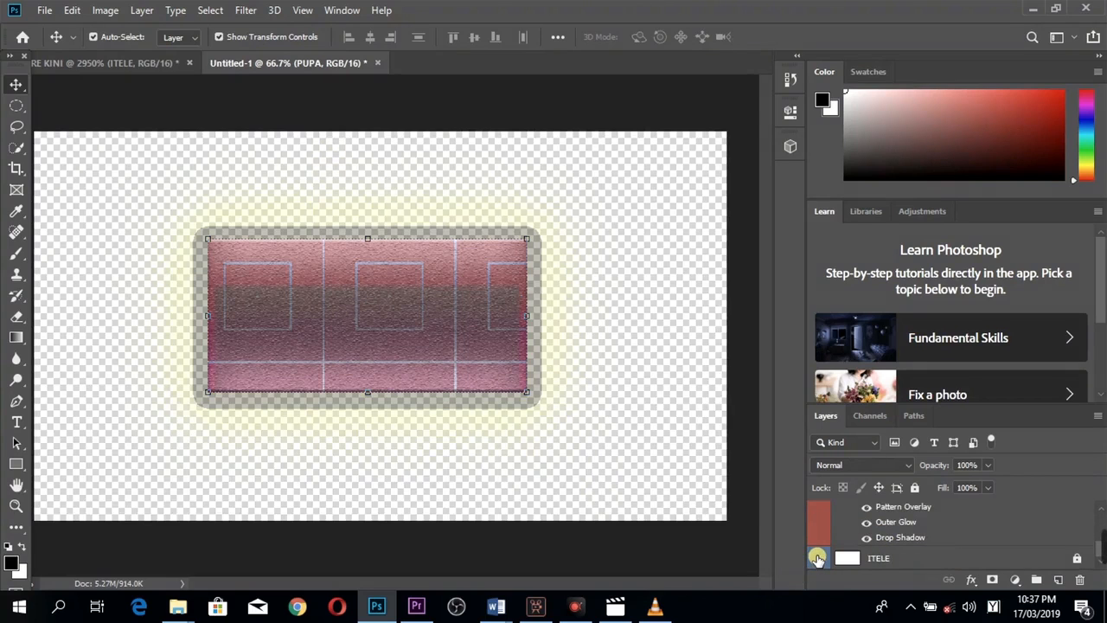
pyautogui.click(818, 558)
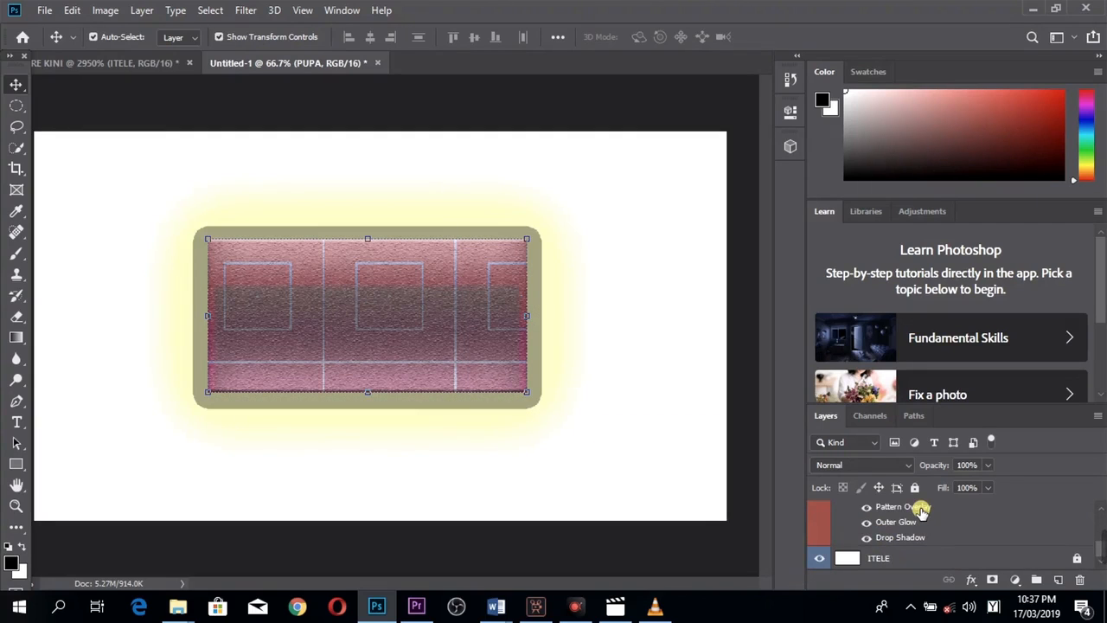